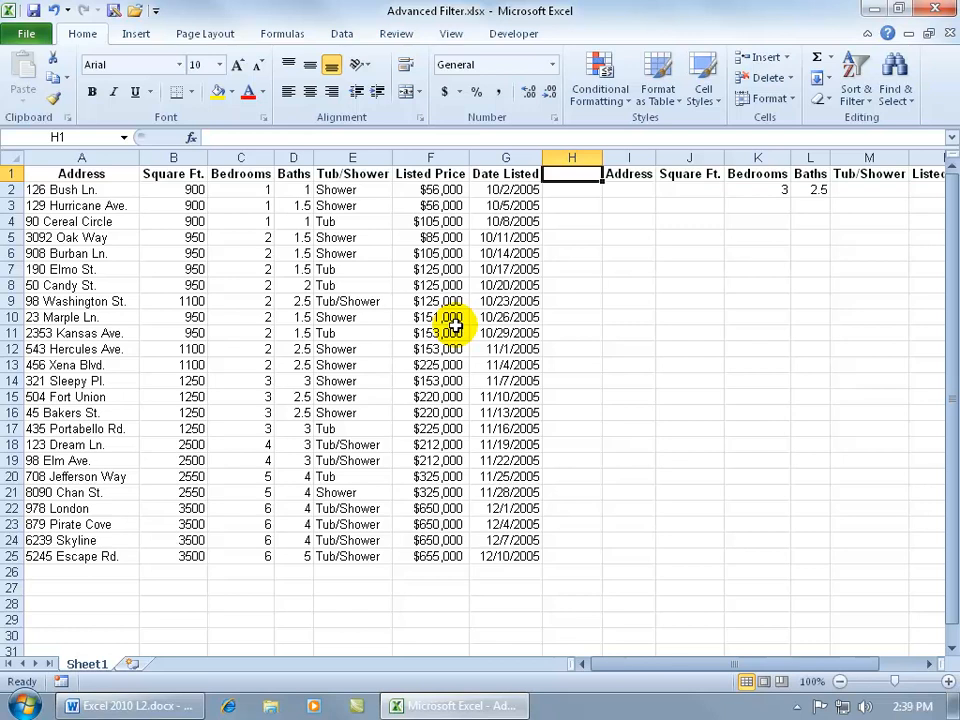
pyautogui.click(349, 304)
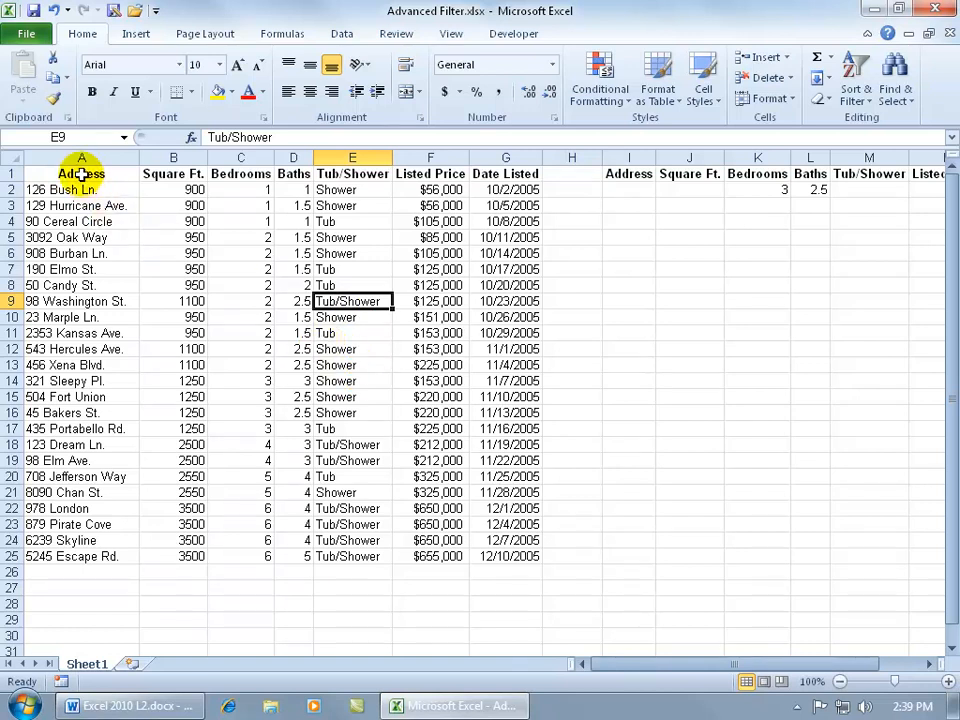
pyautogui.moveTo(81, 174); pyautogui.dragTo(494, 174)
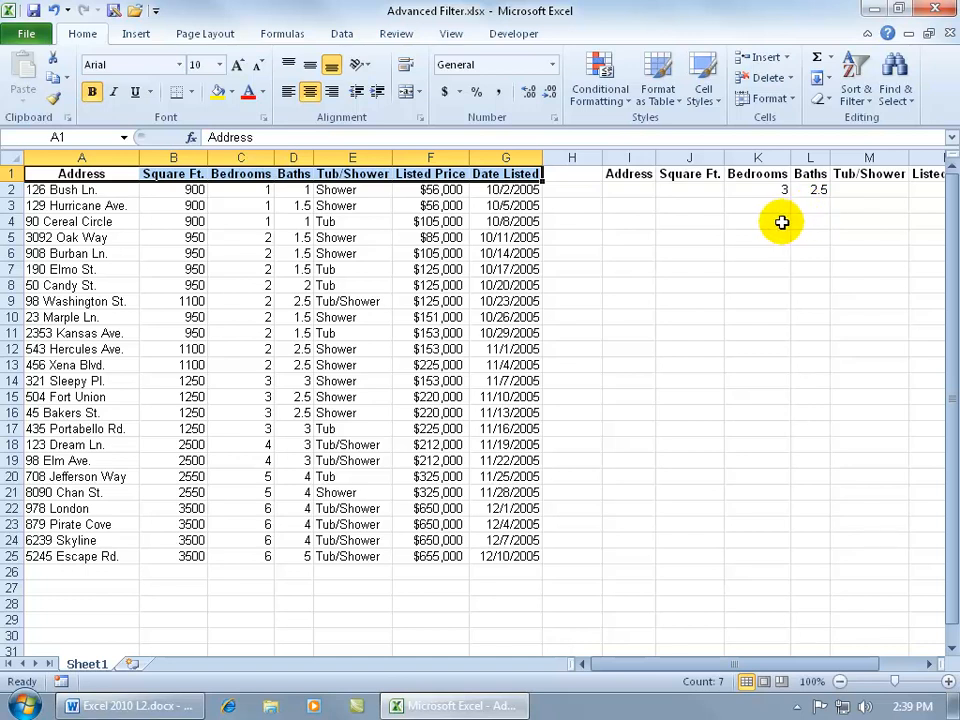
# Start an Advanced Filter on the property listings with A1:G25 as the list range.
pyautogui.click(345, 284)
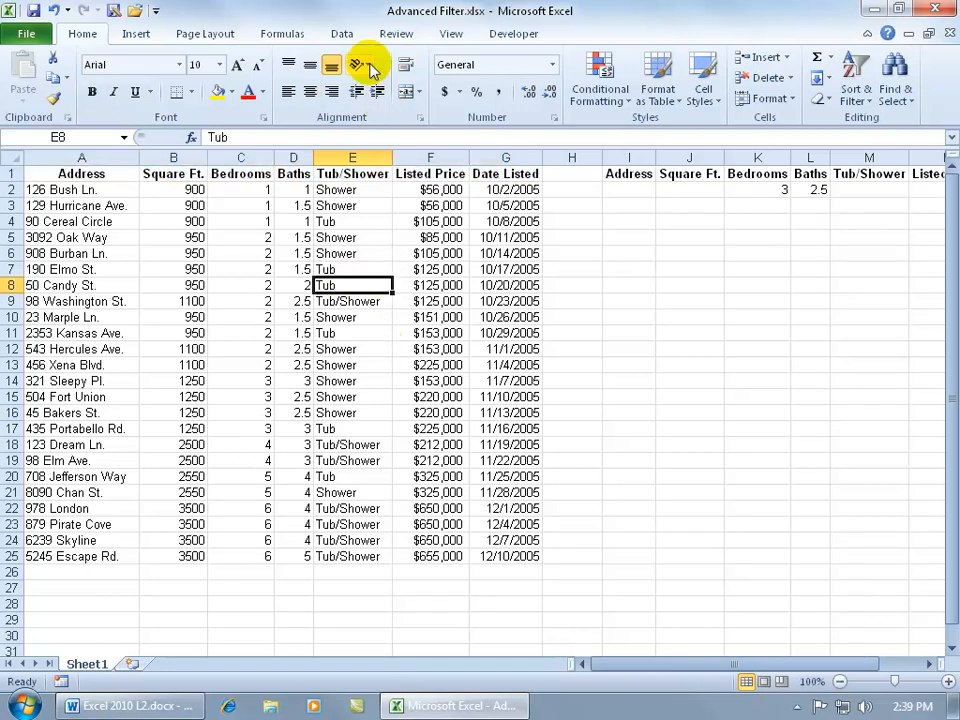
pyautogui.click(342, 33)
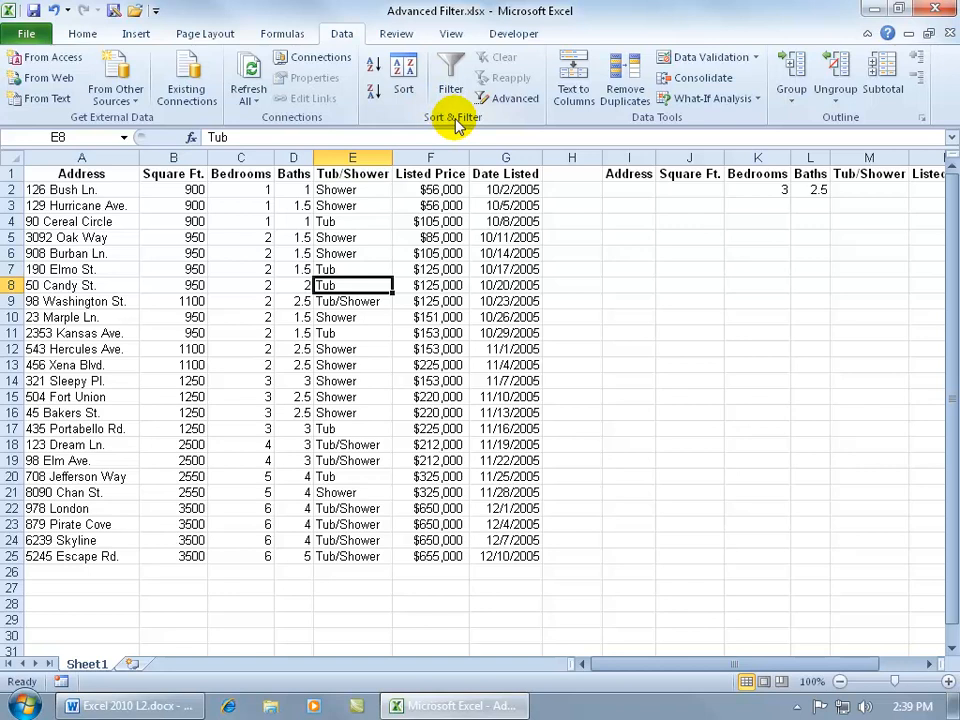
pyautogui.click(514, 98)
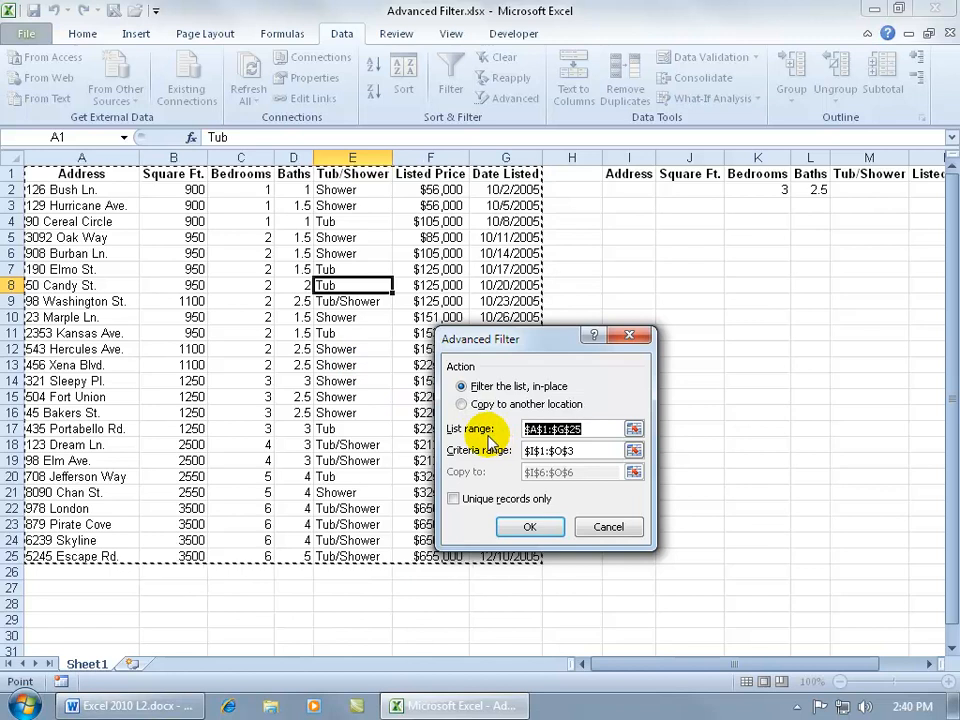
pyautogui.click(634, 428)
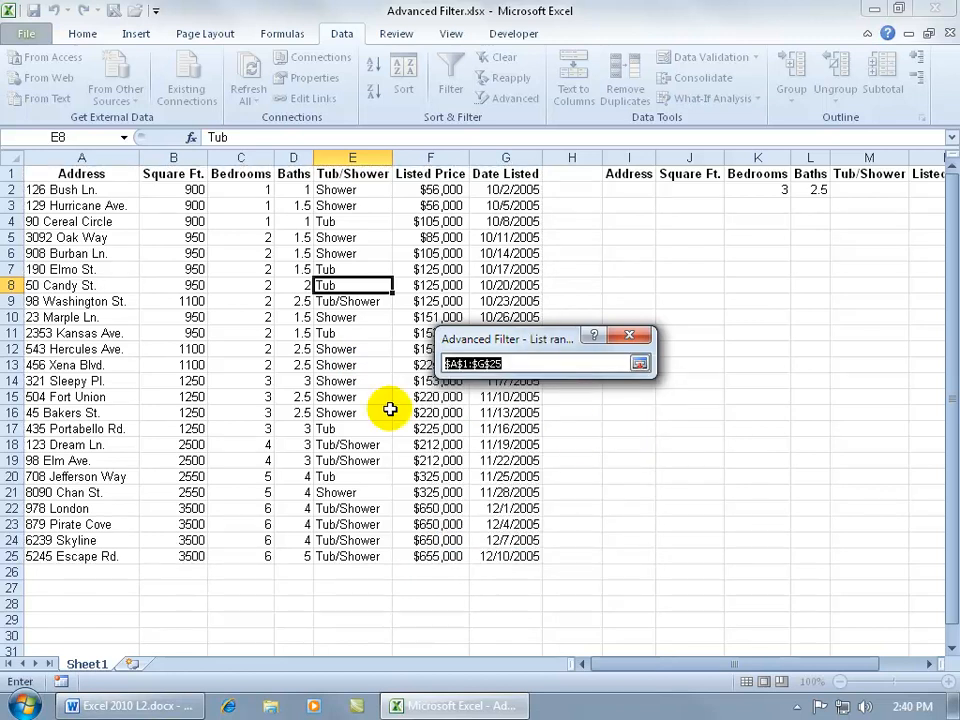
pyautogui.moveTo(96, 178); pyautogui.dragTo(505, 556)
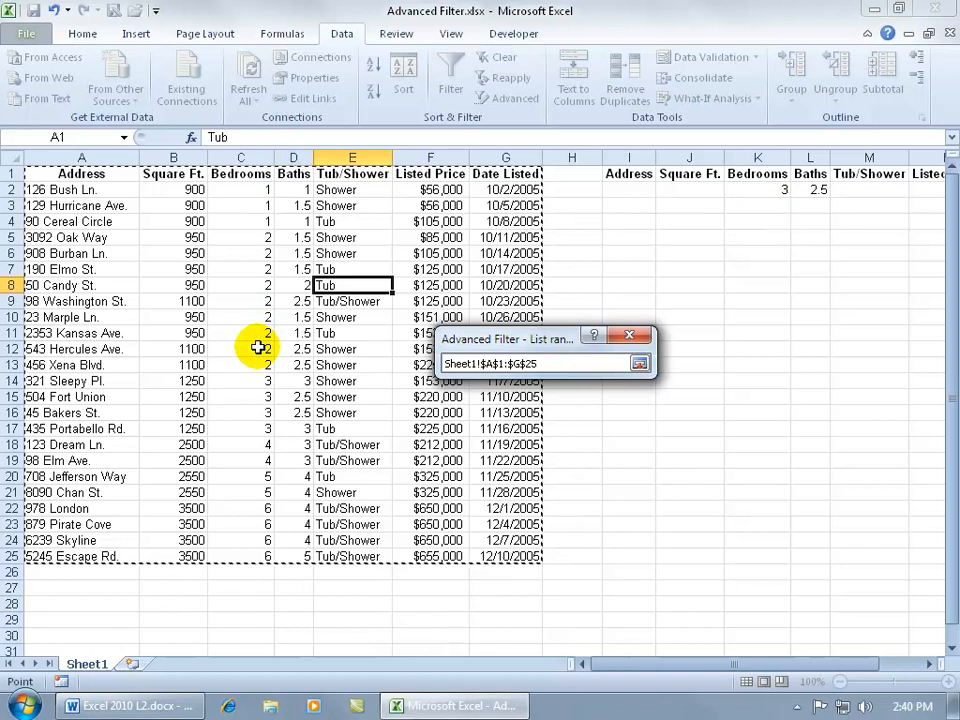
pyautogui.press('Return')
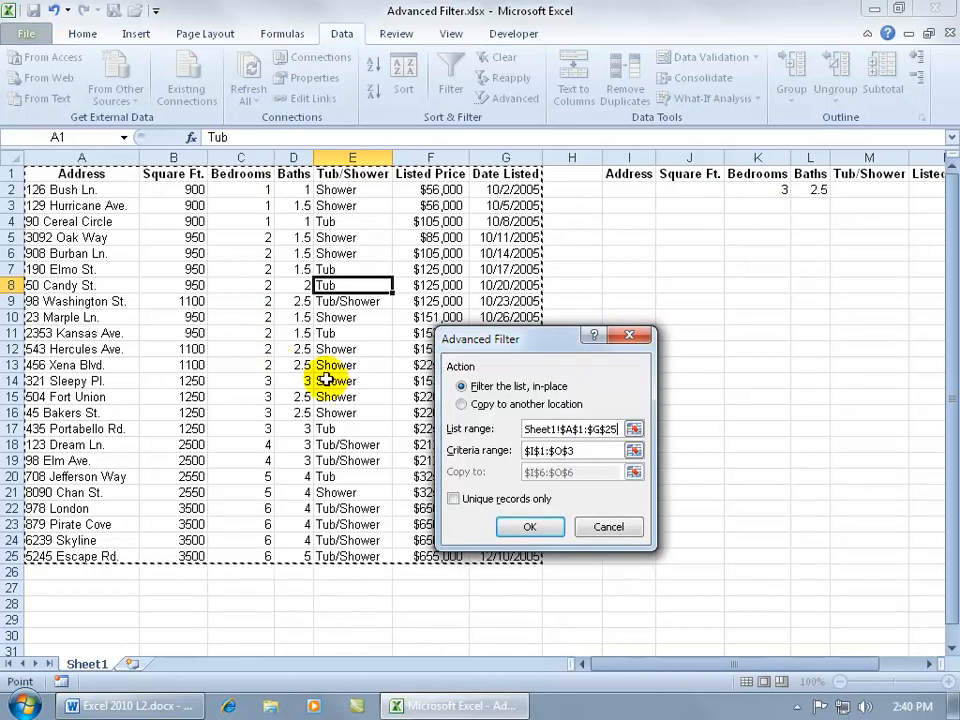
# Set the filter's criteria range to I1:O2, covering the criteria headers and the row beneath them.
pyautogui.click(485, 467)
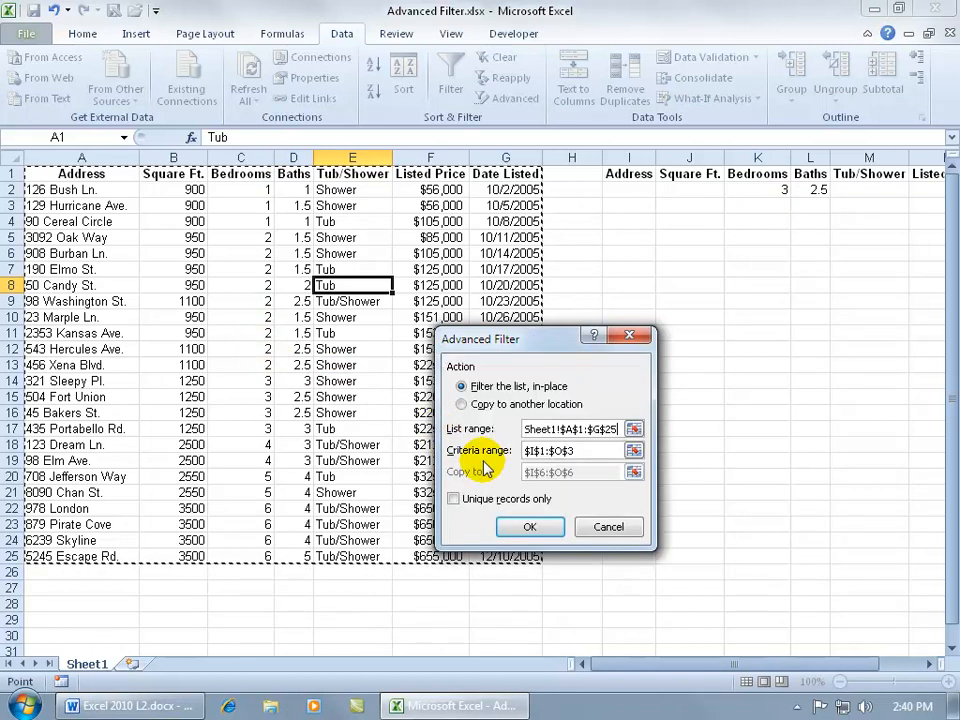
pyautogui.click(634, 452)
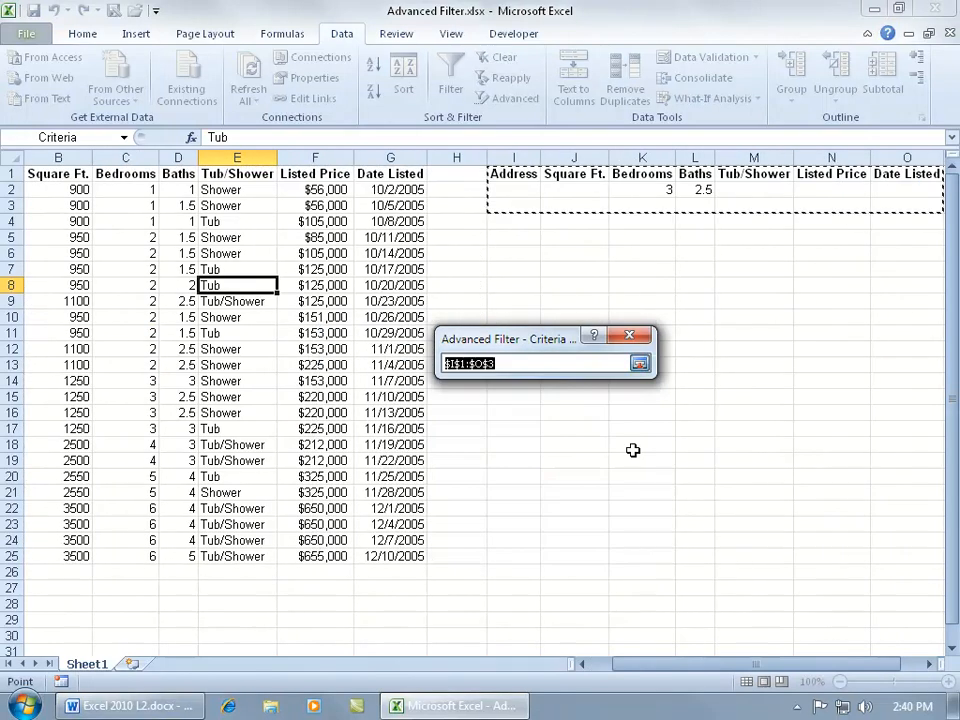
pyautogui.click(524, 172)
pyautogui.moveTo(524, 172); pyautogui.dragTo(788, 186)
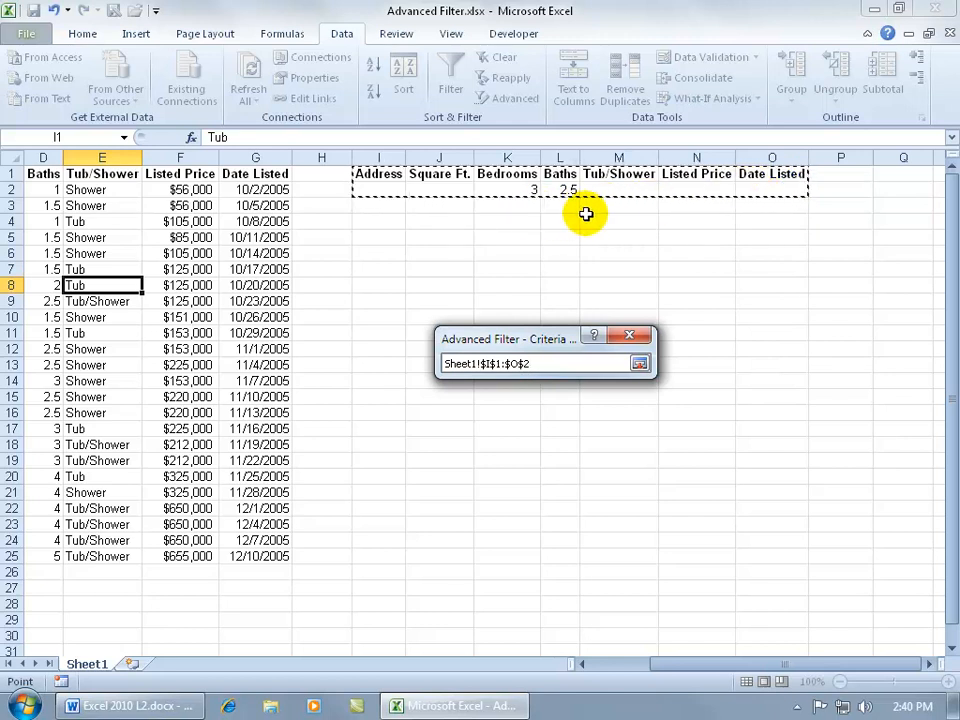
pyautogui.press('Return')
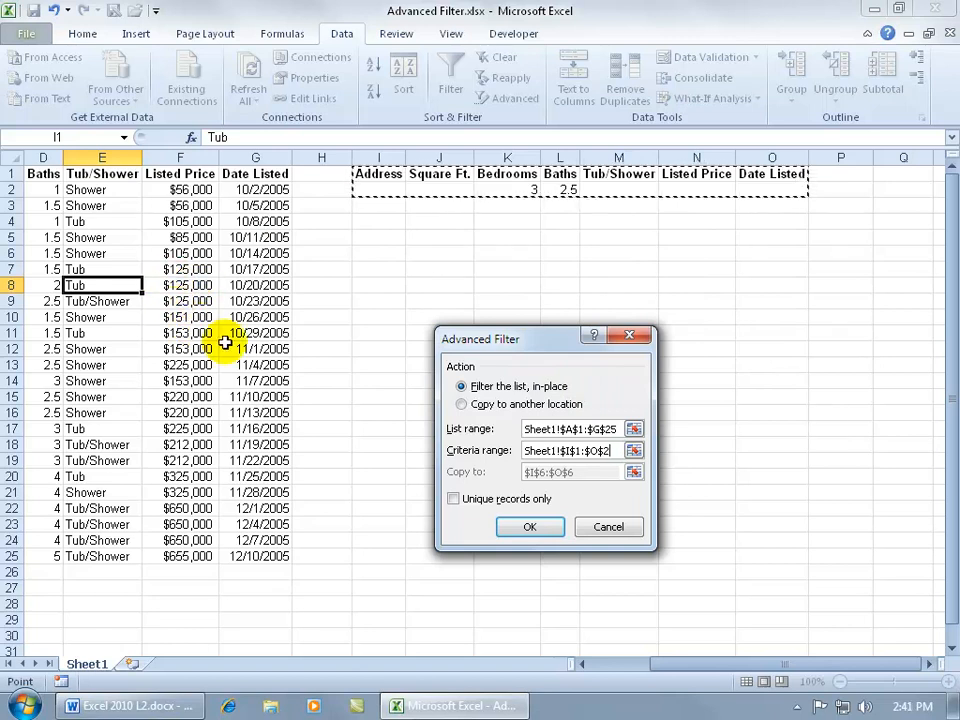
# Choose to copy the matching records to another location starting at cell I6 and run the filter.
pyautogui.click(461, 404)
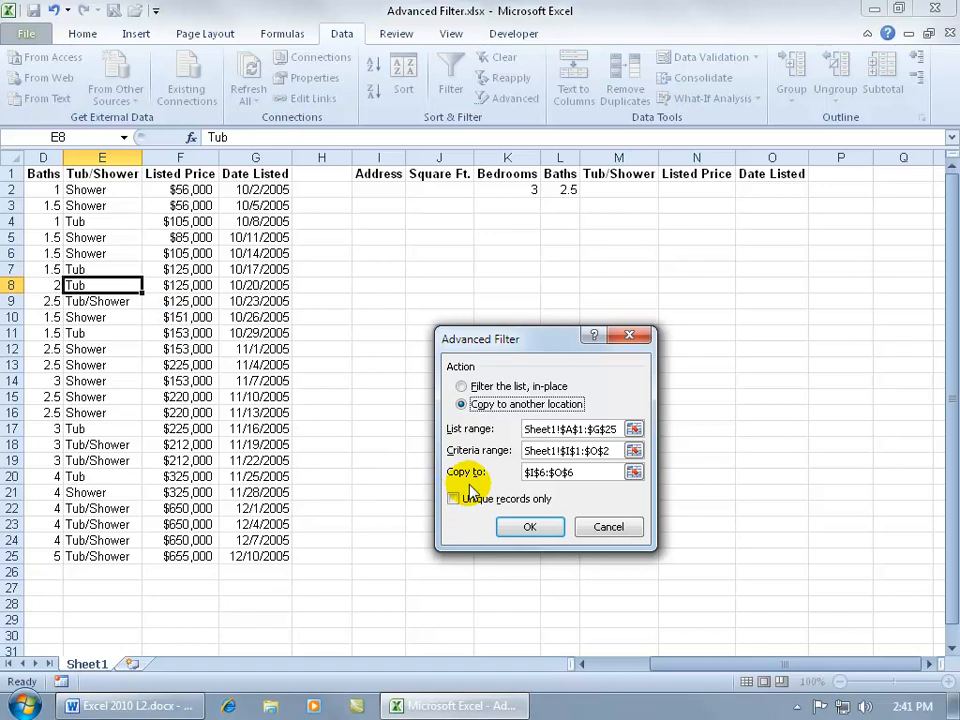
pyautogui.click(636, 476)
pyautogui.click(396, 250)
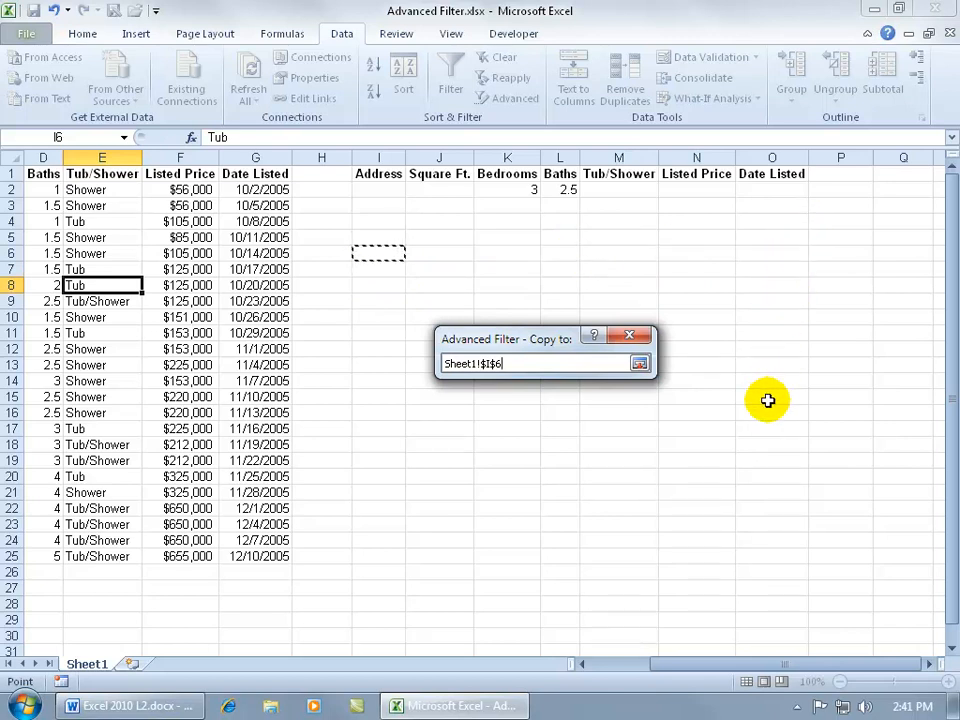
pyautogui.press('Return')
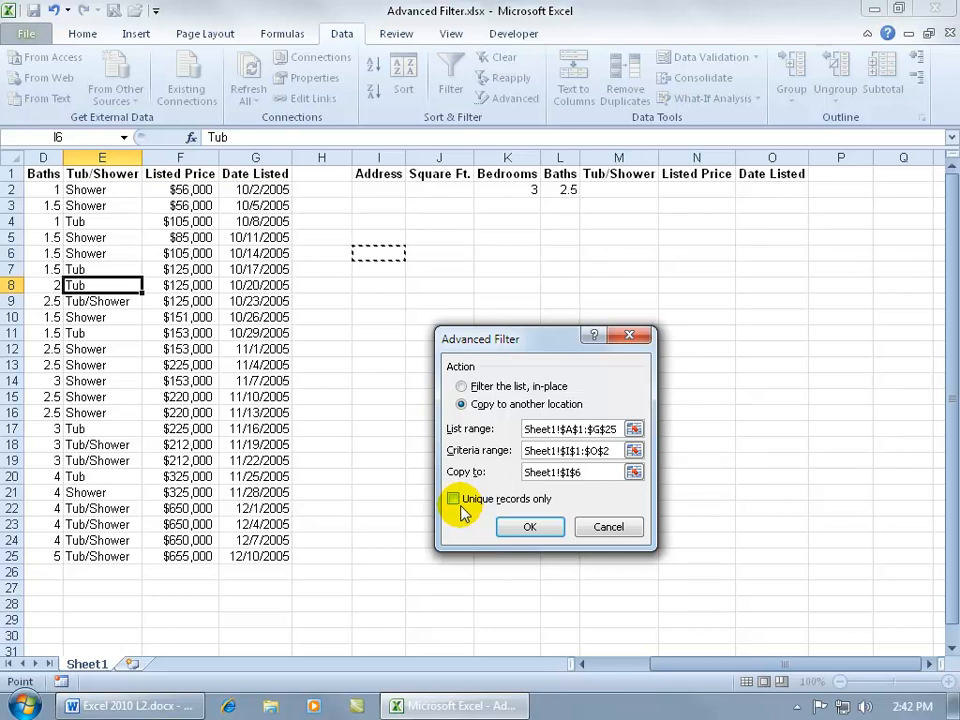
pyautogui.click(530, 530)
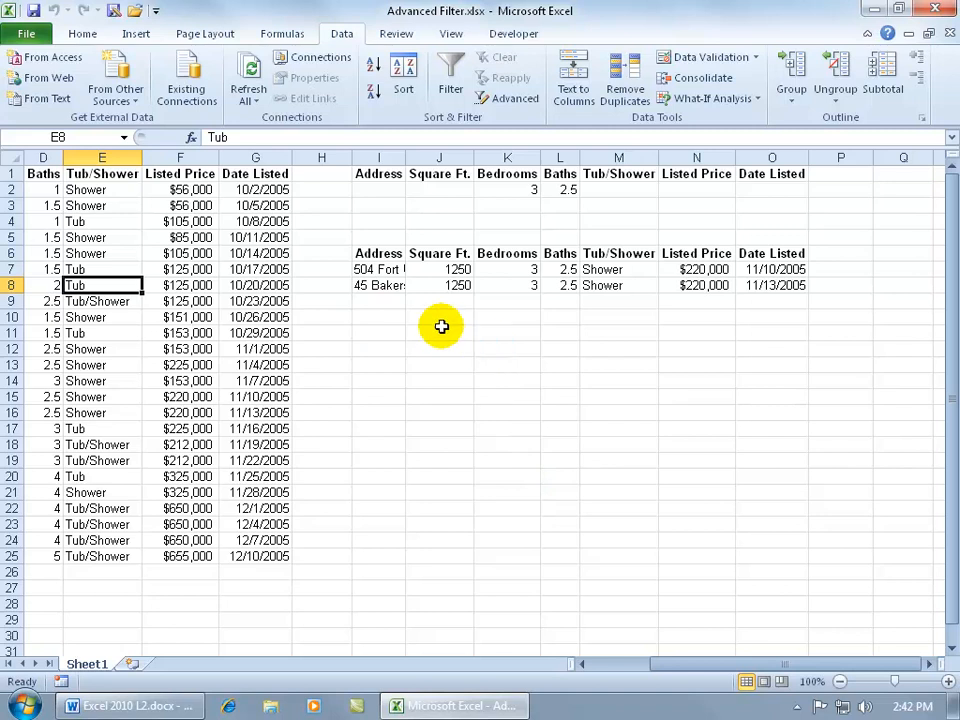
# Clear the extracted results in I6:O9 and remove the Baths criterion from cell L2.
pyautogui.moveTo(375, 255); pyautogui.dragTo(795, 302)
pyautogui.press('Delete')
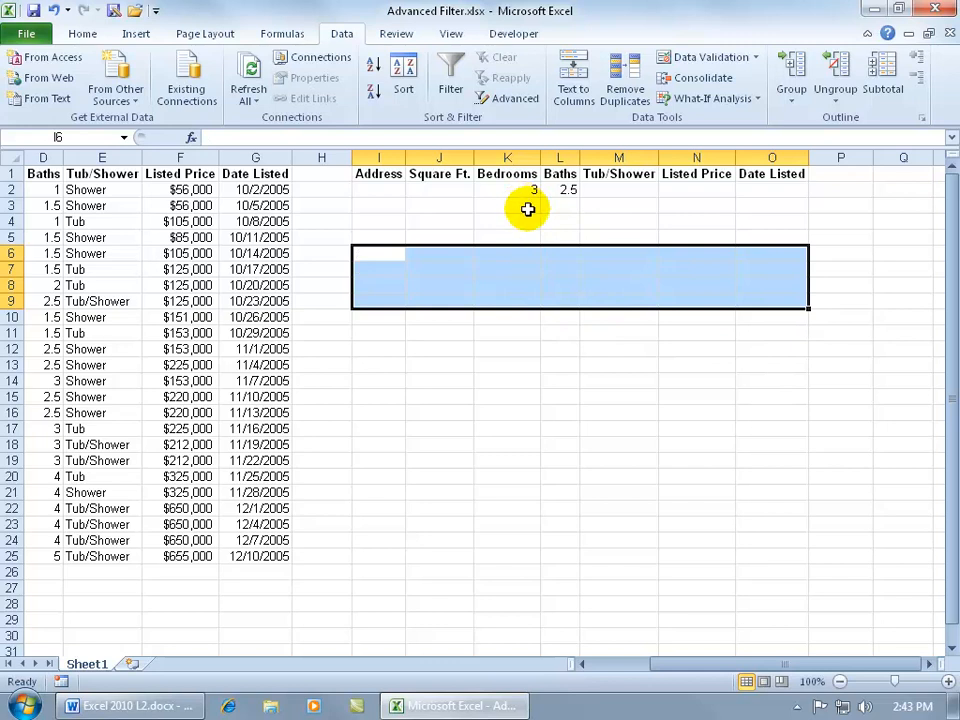
pyautogui.click(563, 189)
pyautogui.press('Delete')
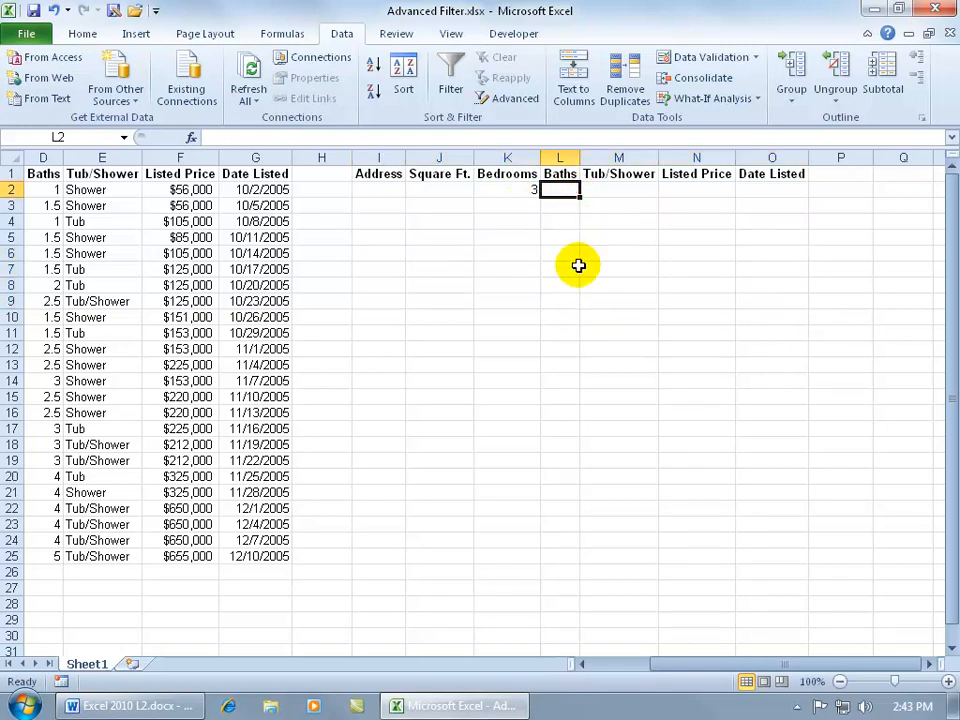
# Add a second Bedrooms criterion of 5 in cell K3.
pyautogui.click(529, 204)
pyautogui.write('5')
pyautogui.press('Return')
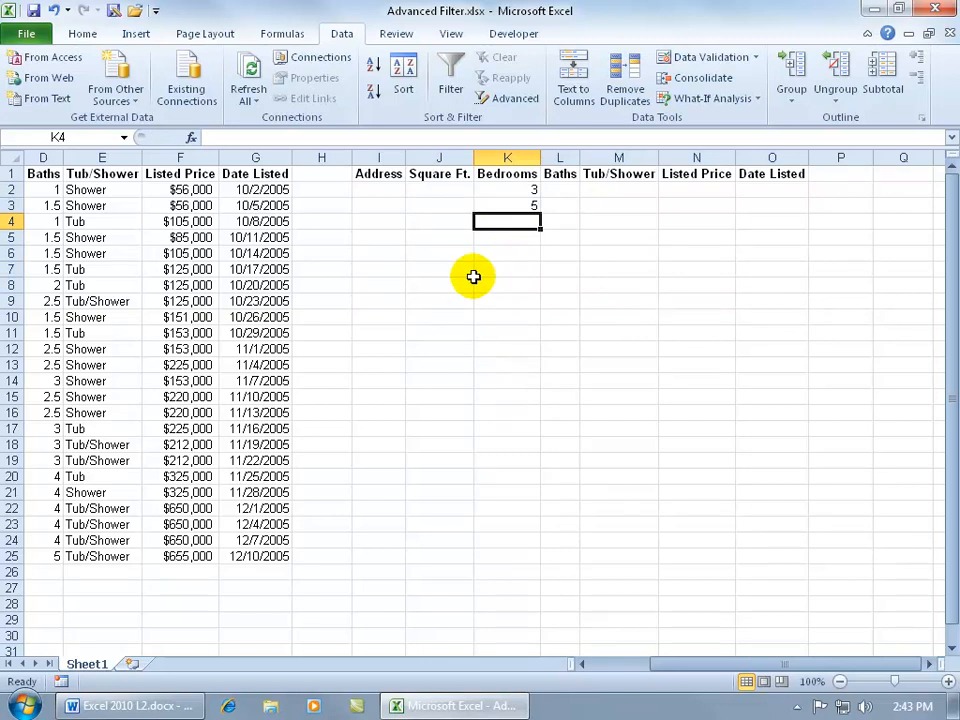
# Run an Advanced Filter on the listings with criteria range I1:O3, copying the matching records to I6:O6.
pyautogui.click(162, 282)
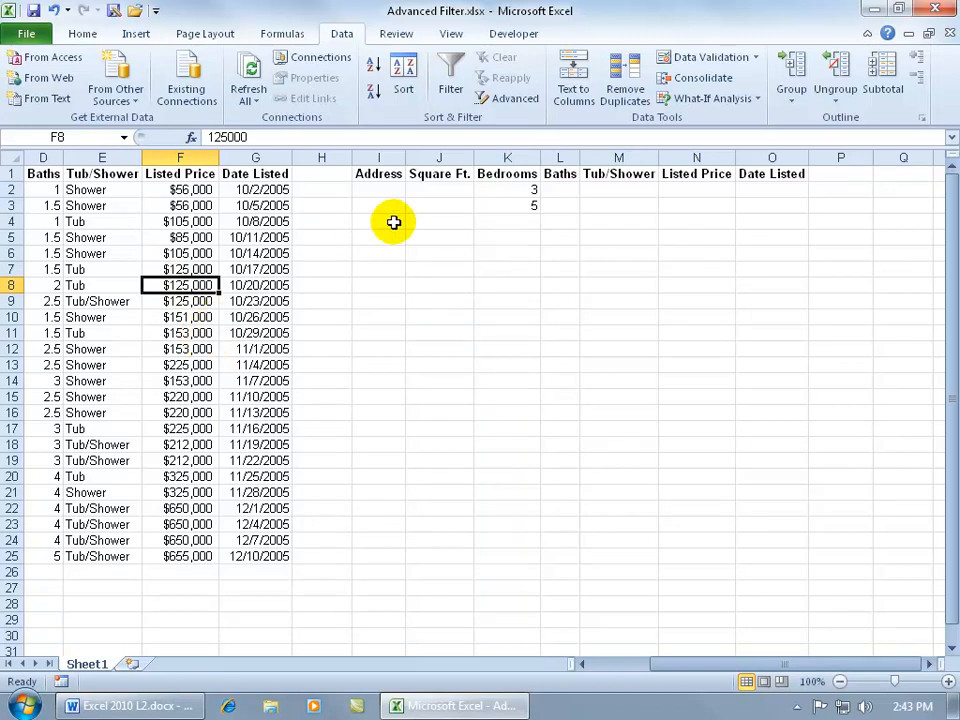
pyautogui.click(516, 99)
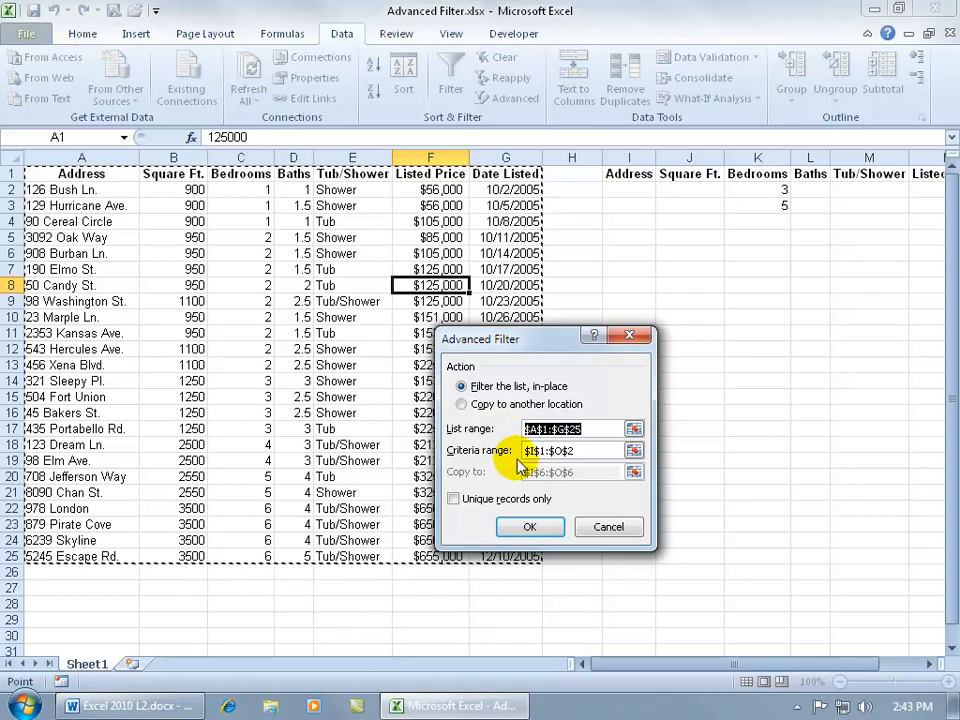
pyautogui.click(633, 452)
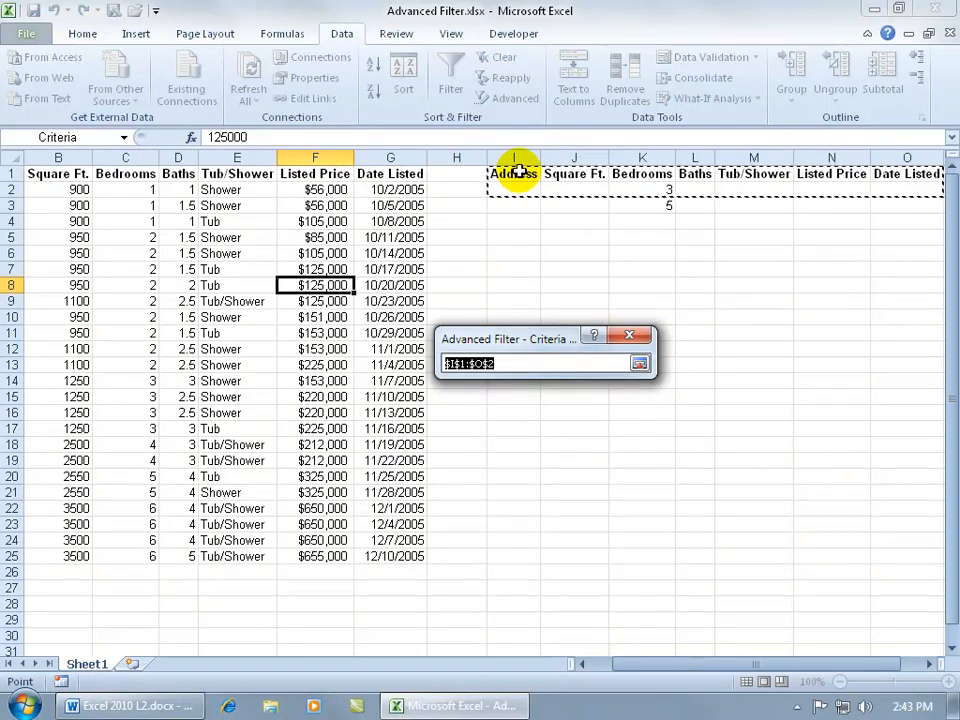
pyautogui.moveTo(516, 170); pyautogui.dragTo(780, 199)
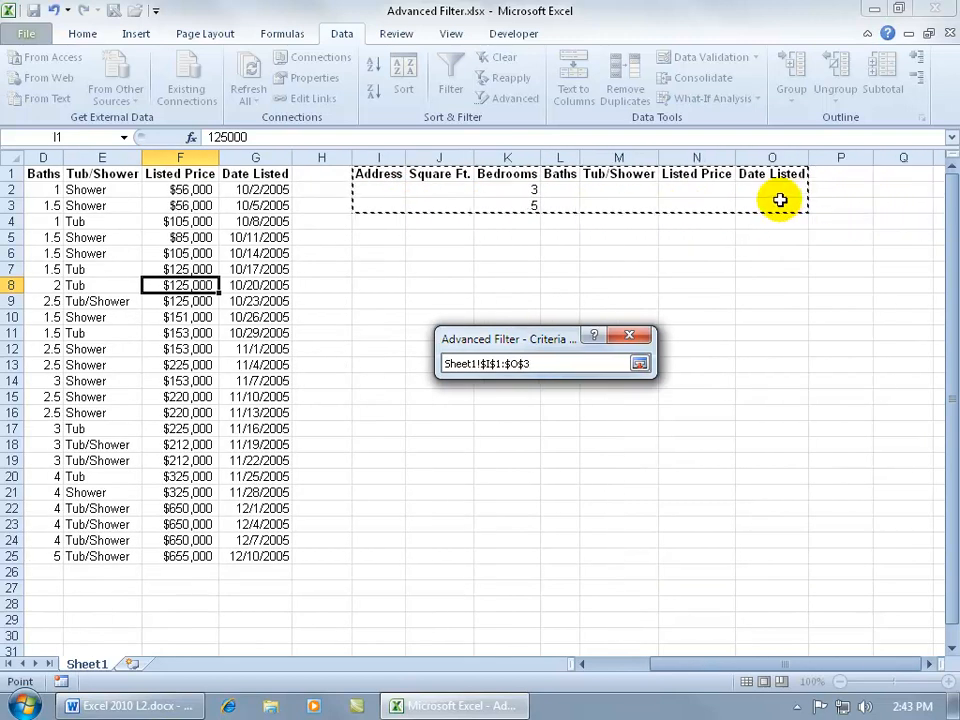
pyautogui.press('Return')
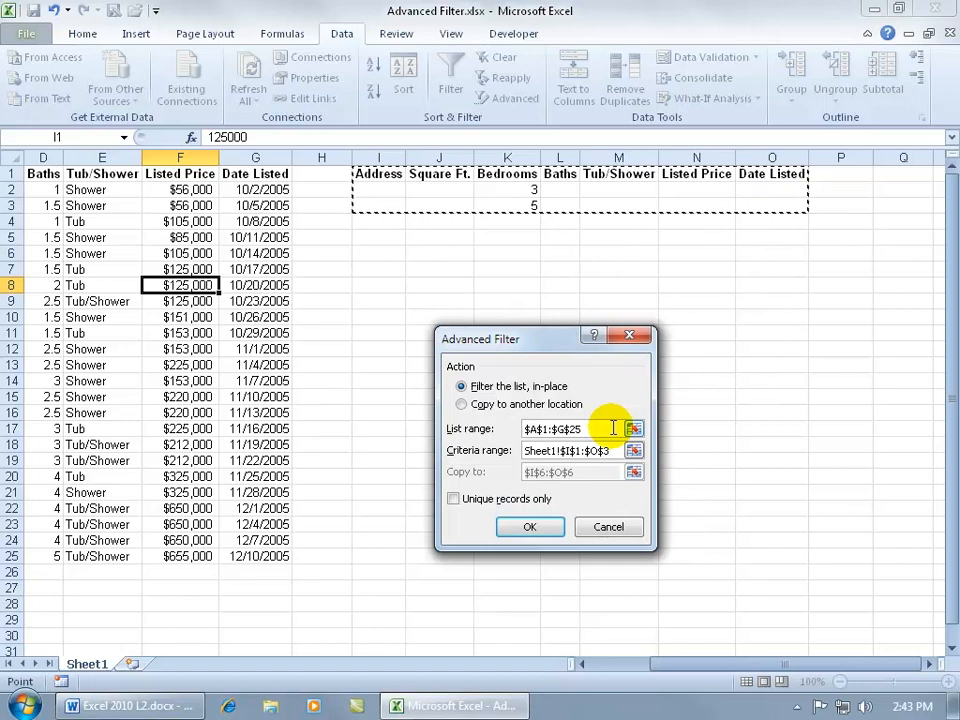
pyautogui.click(463, 404)
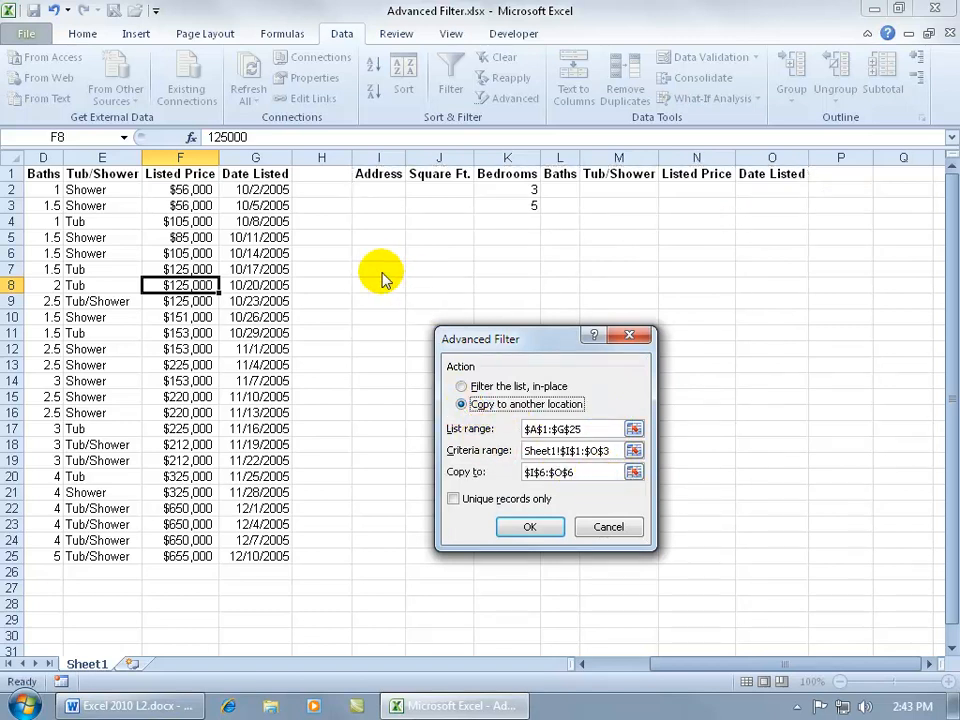
pyautogui.click(531, 528)
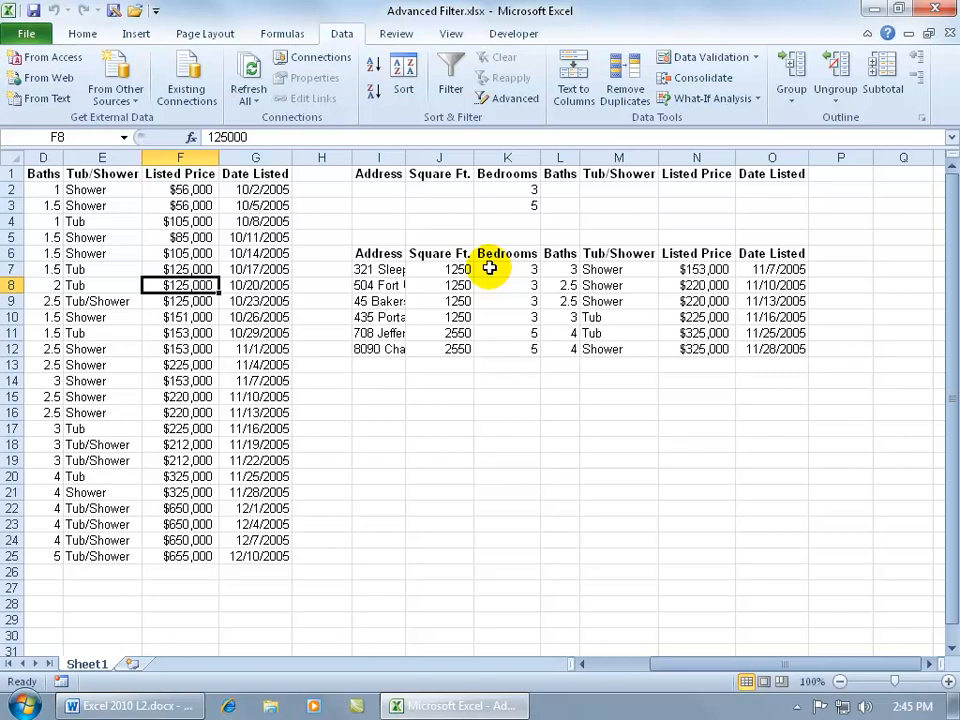
# Start recording a macro named Filter, stored in this workbook.
pyautogui.click(61, 681)
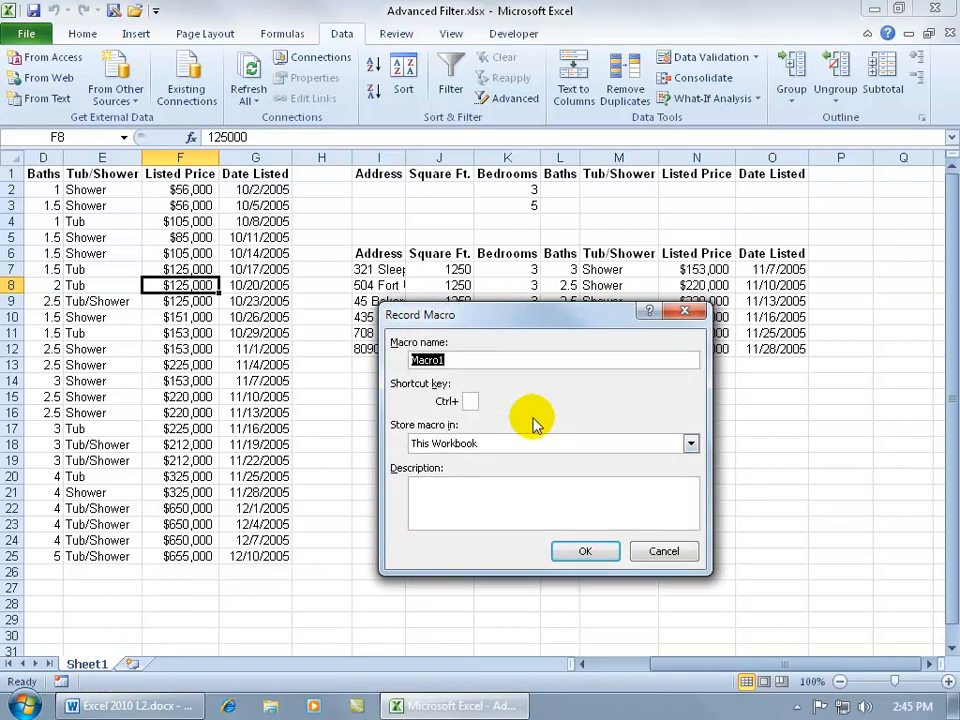
pyautogui.write('Filter')
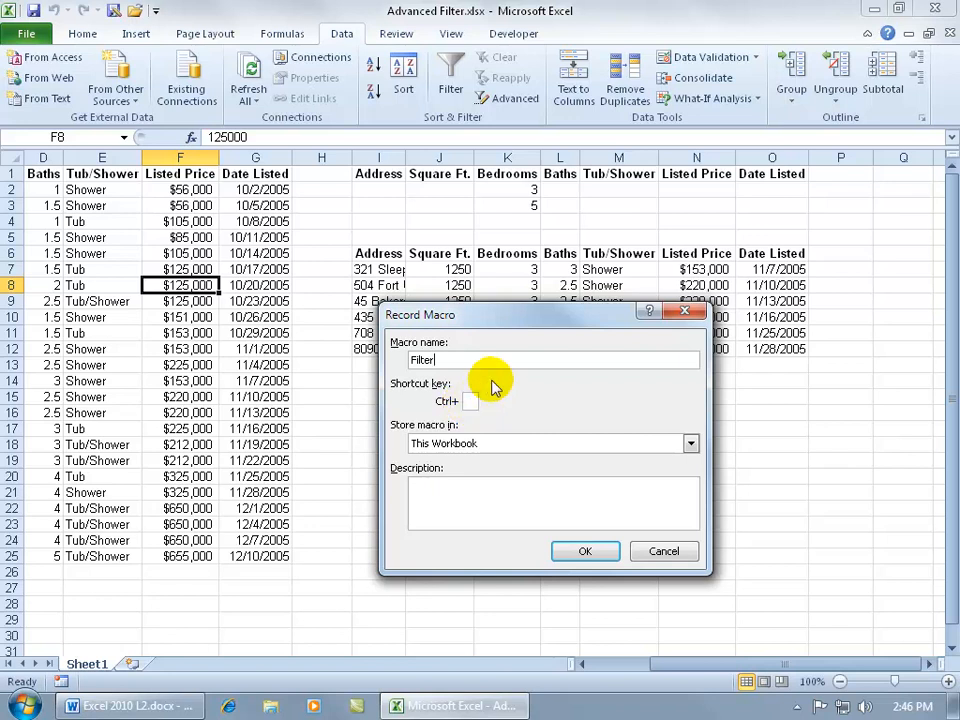
pyautogui.click(585, 552)
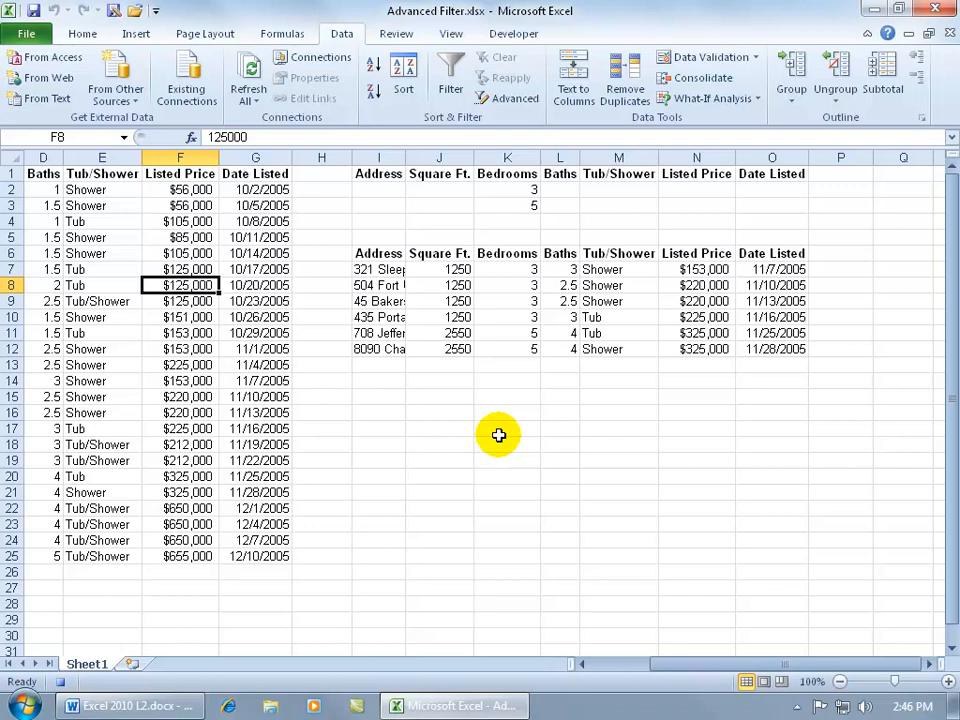
# While recording, start an Advanced Filter from a cell in the listings and reselect A1:G25 as its list range.
pyautogui.click(325, 381)
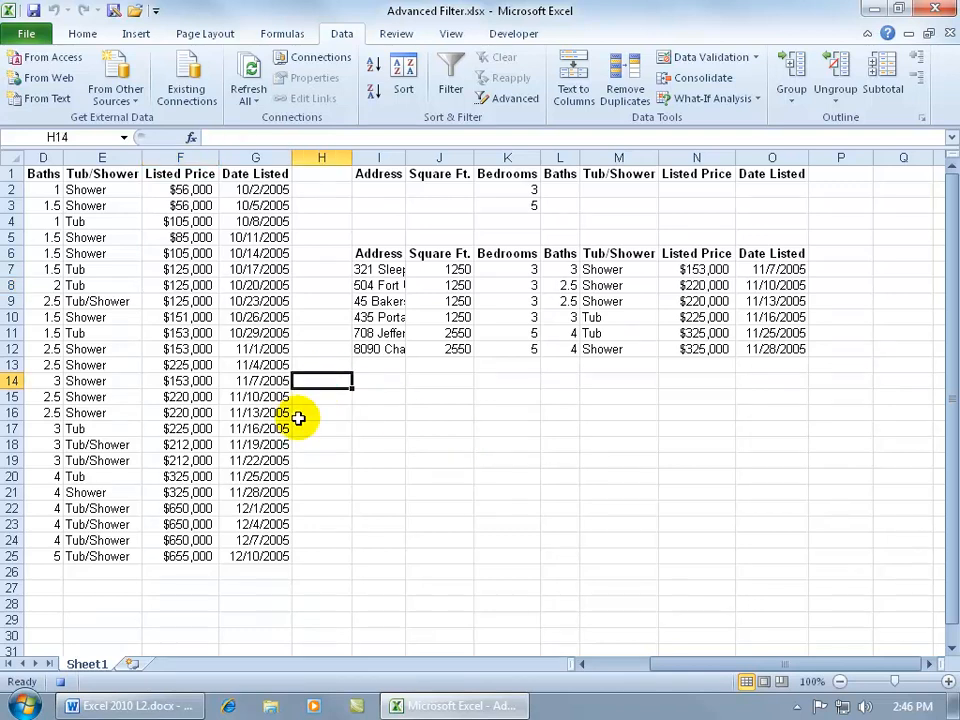
pyautogui.click(199, 333)
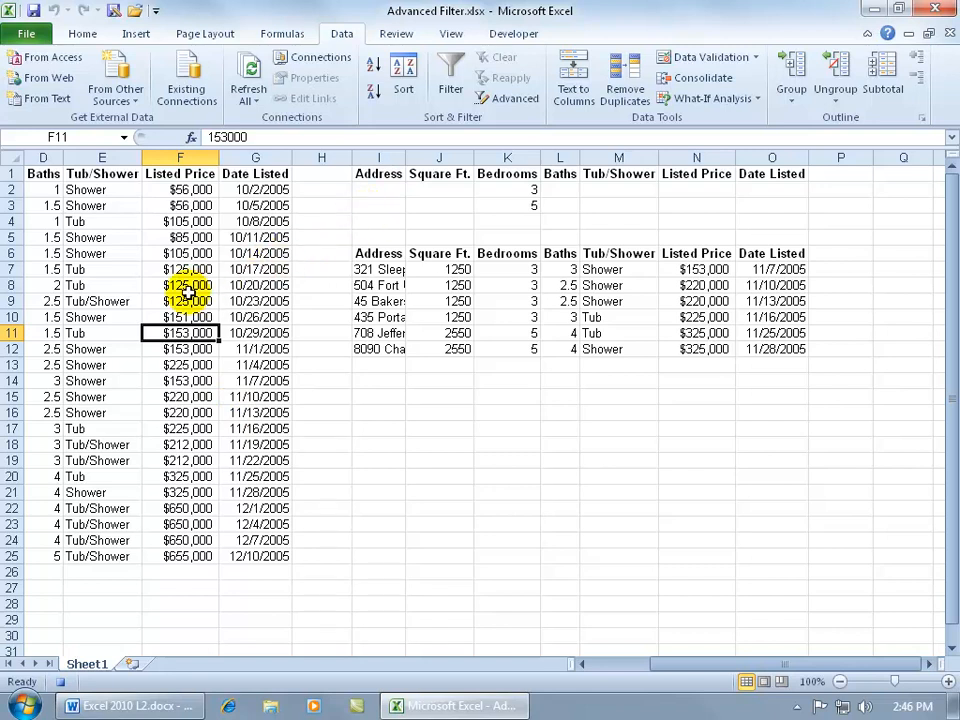
pyautogui.click(145, 285)
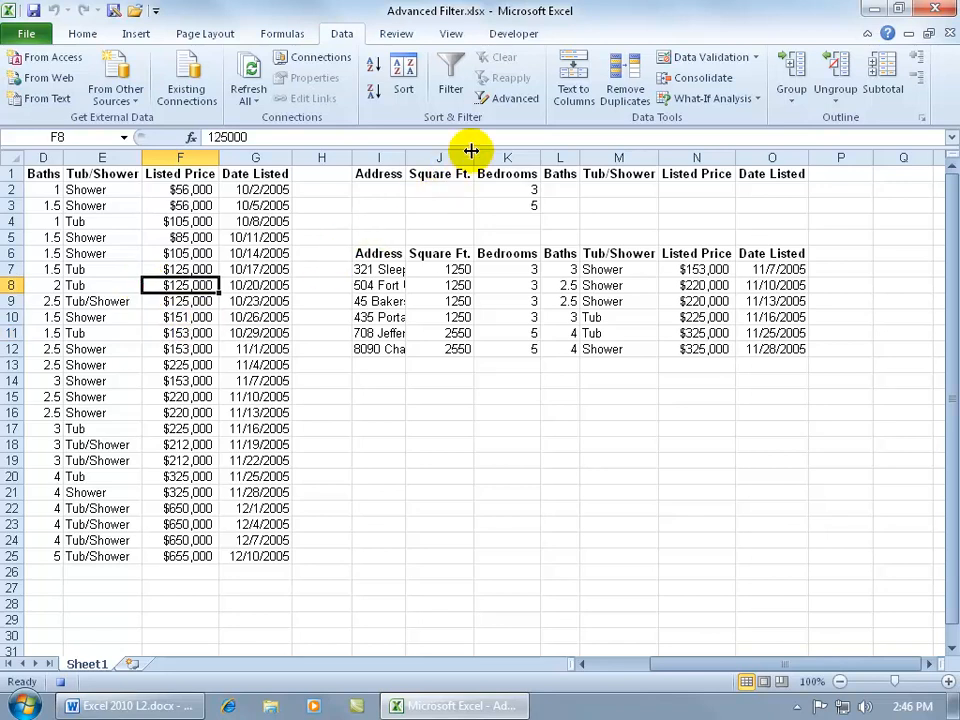
pyautogui.click(510, 102)
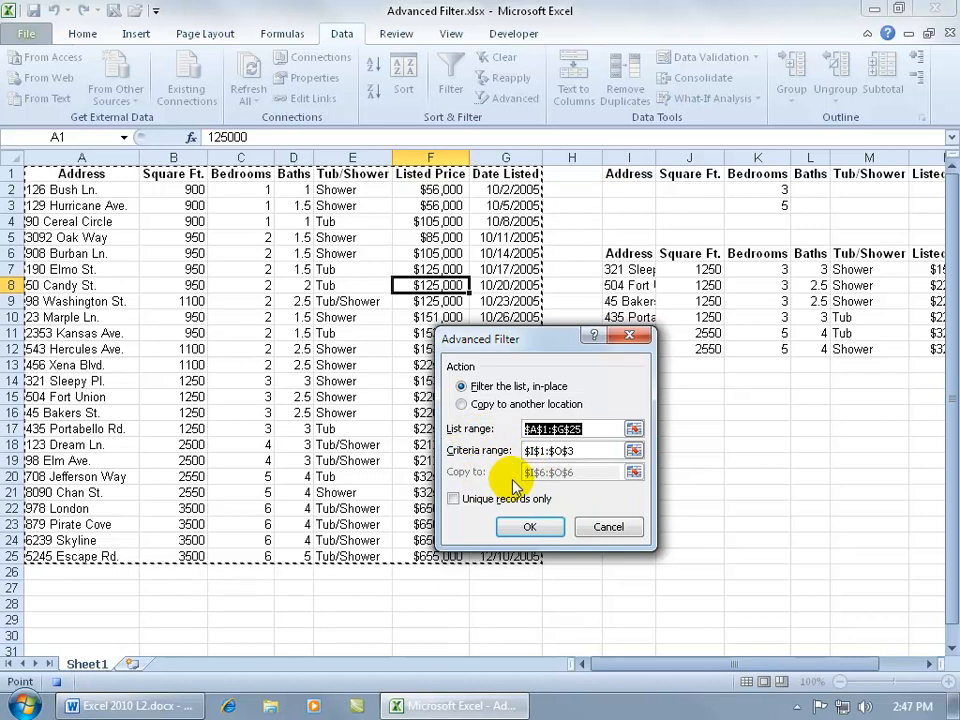
pyautogui.click(633, 428)
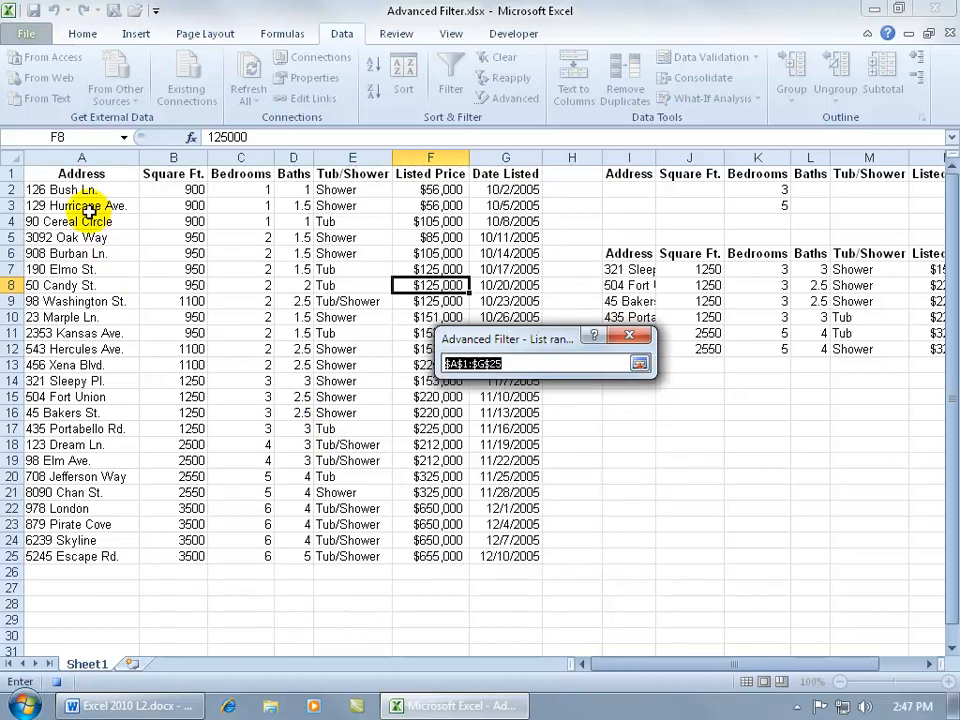
pyautogui.moveTo(50, 174); pyautogui.dragTo(491, 560)
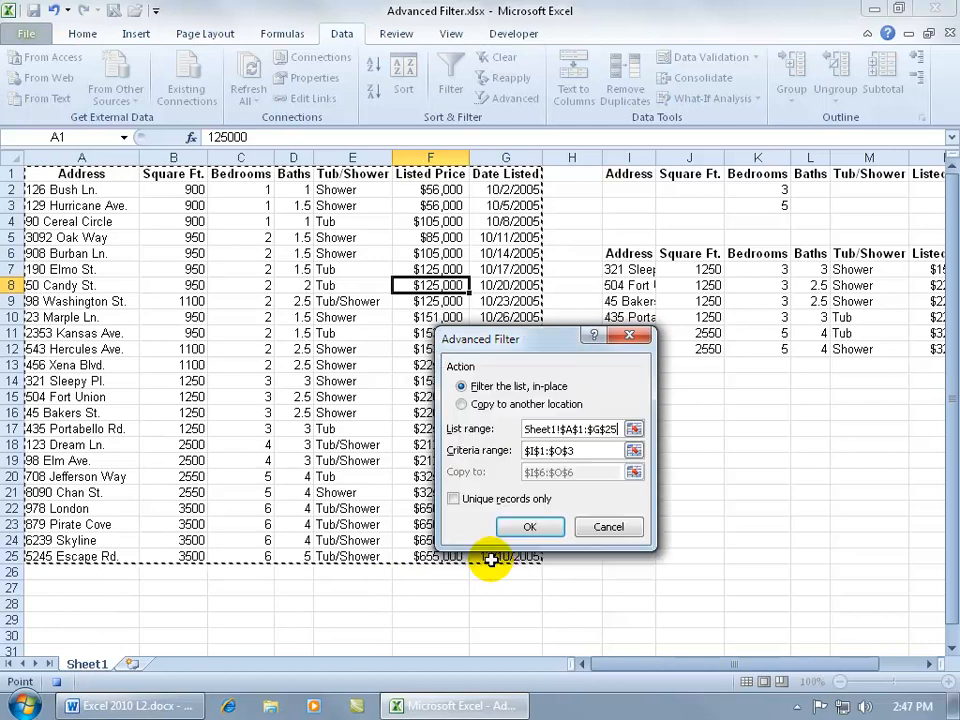
# Reselect I1:O3 as the criteria range of the Advanced Filter.
pyautogui.click(635, 451)
pyautogui.moveTo(515, 174); pyautogui.dragTo(784, 209)
pyautogui.press('Return')
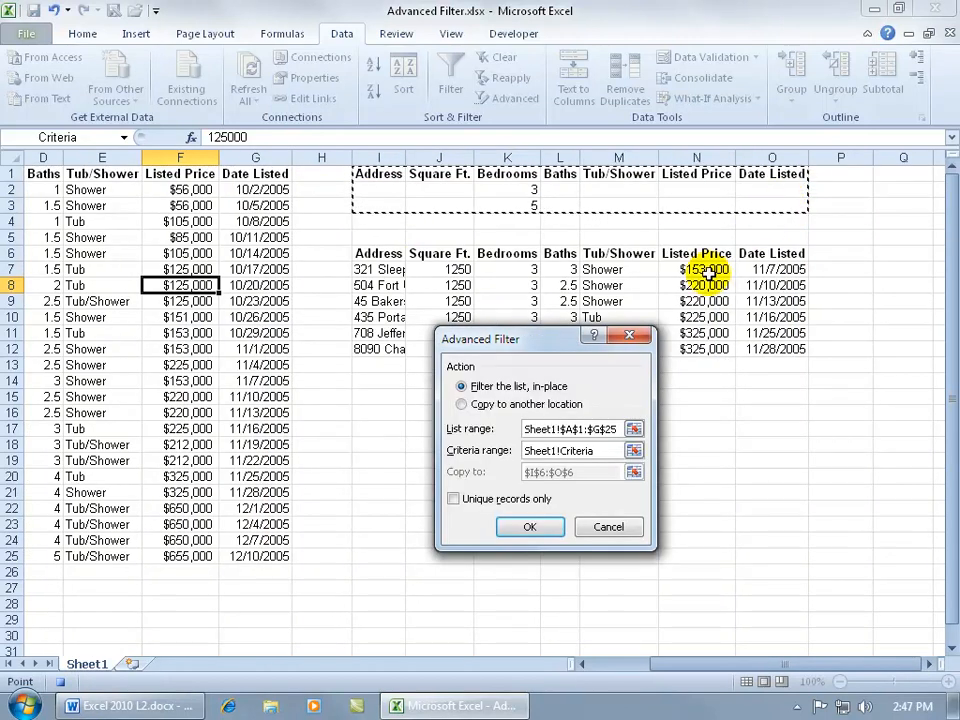
# Run the Advanced Filter with results copied to another location starting at I6, and stop recording the macro.
pyautogui.click(480, 406)
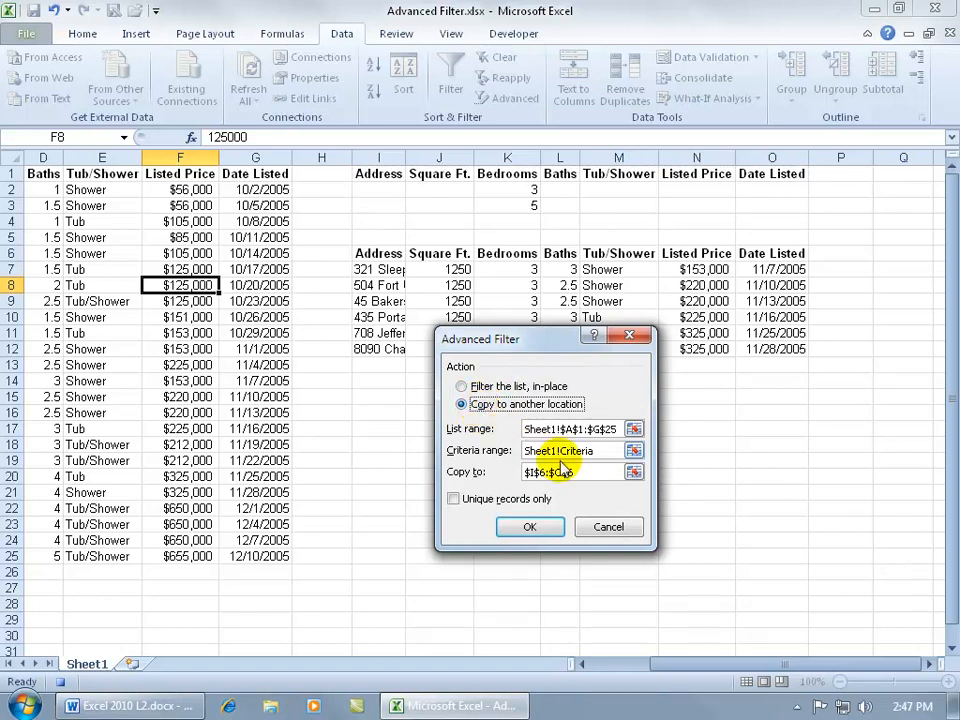
pyautogui.click(634, 472)
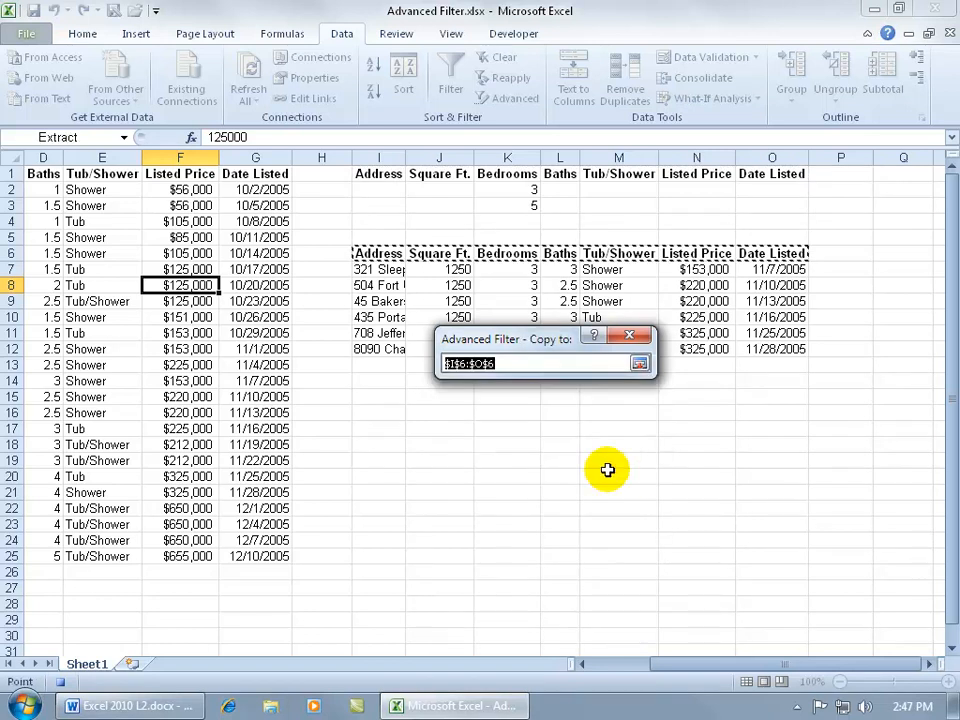
pyautogui.click(378, 254)
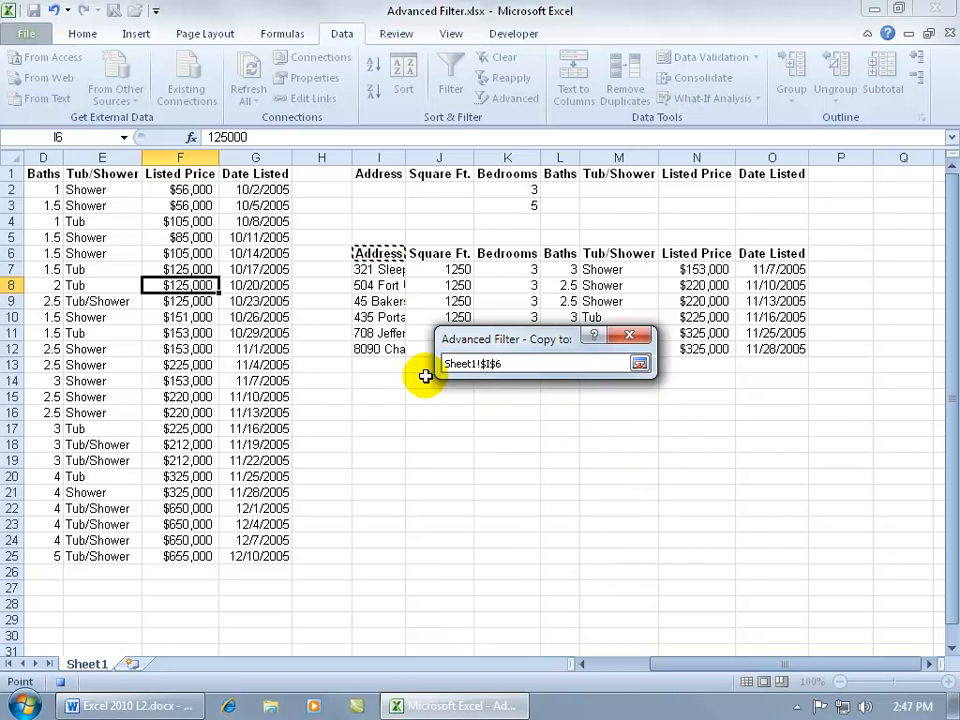
pyautogui.press('Return')
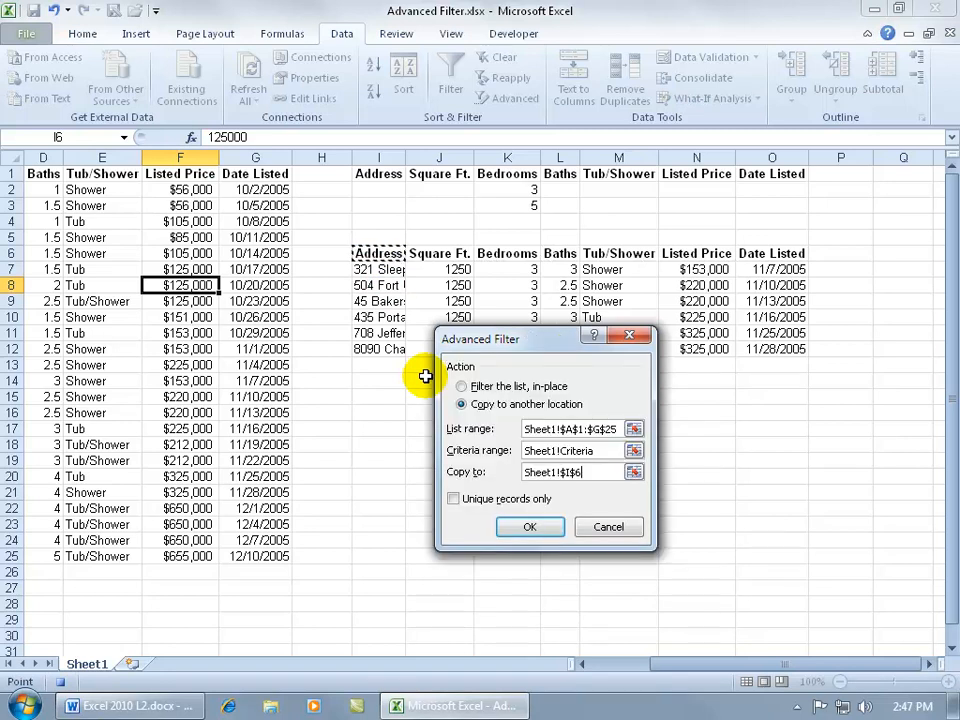
pyautogui.click(529, 526)
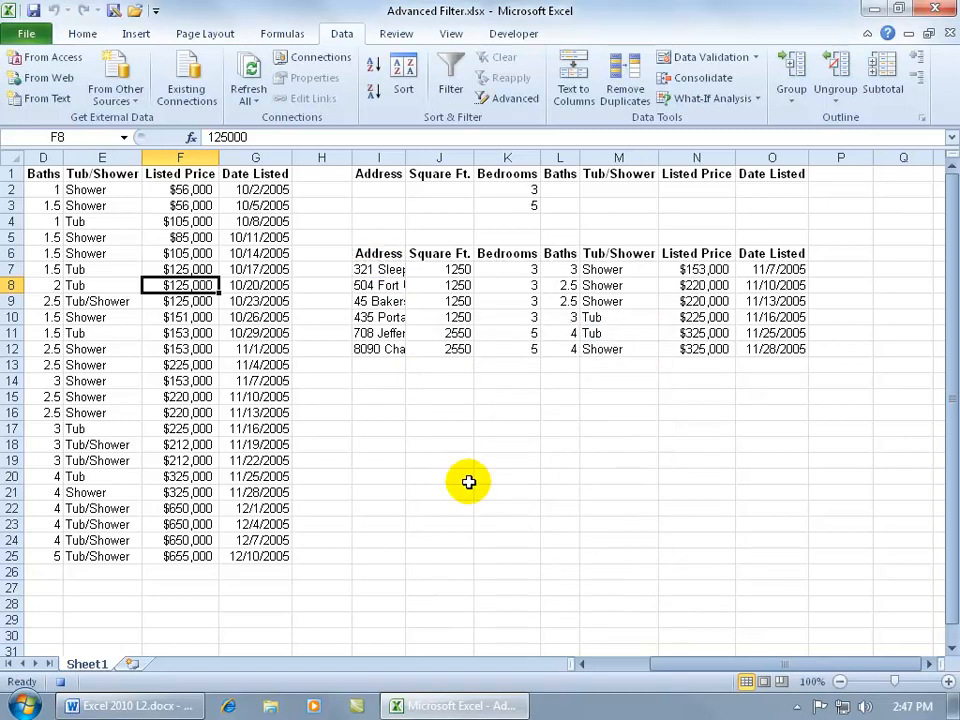
pyautogui.click(68, 686)
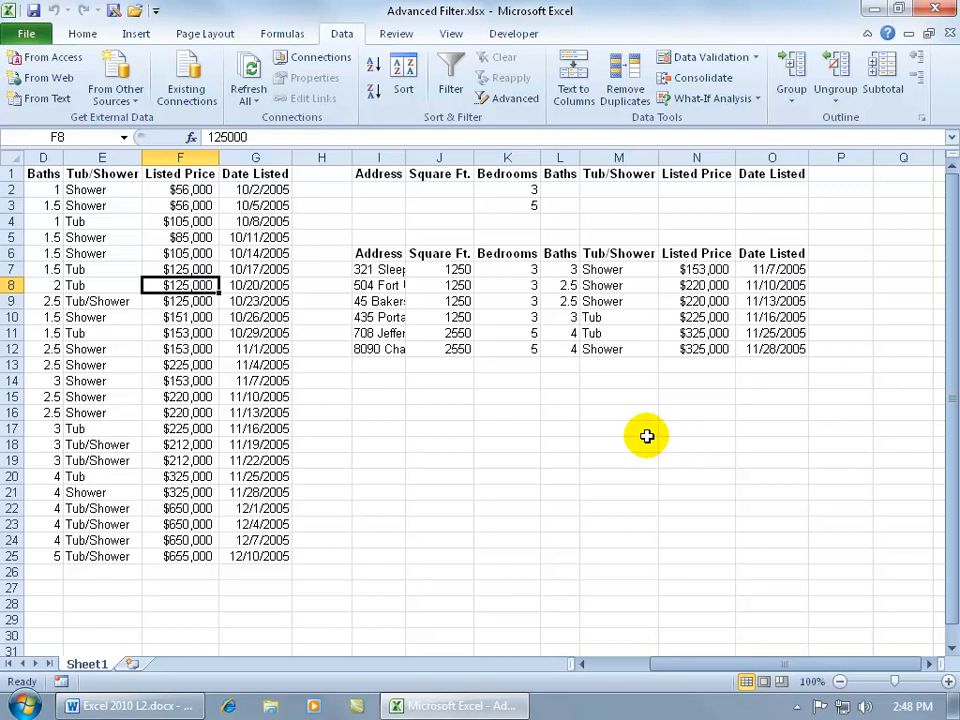
# Start recording a second macro named Clear, stored in this workbook.
pyautogui.click(61, 681)
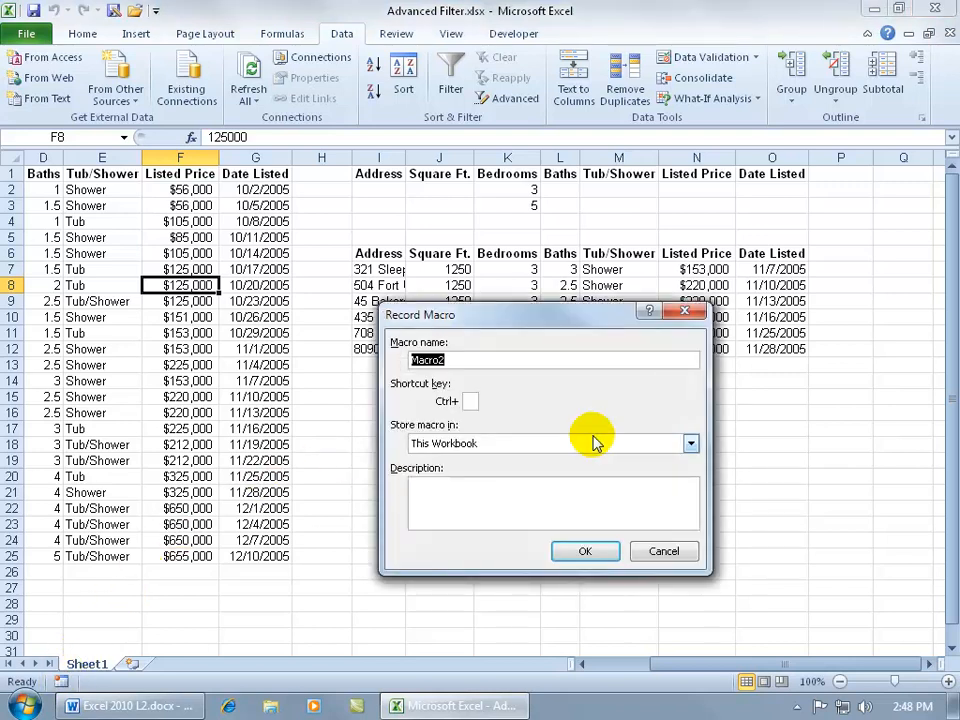
pyautogui.write('Clear')
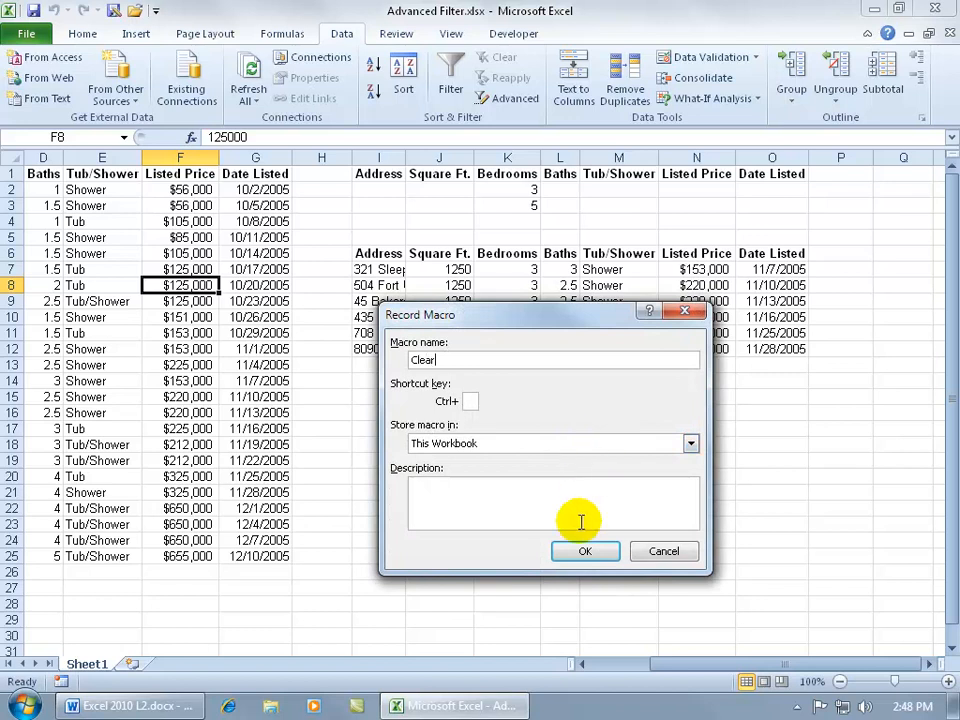
pyautogui.click(584, 551)
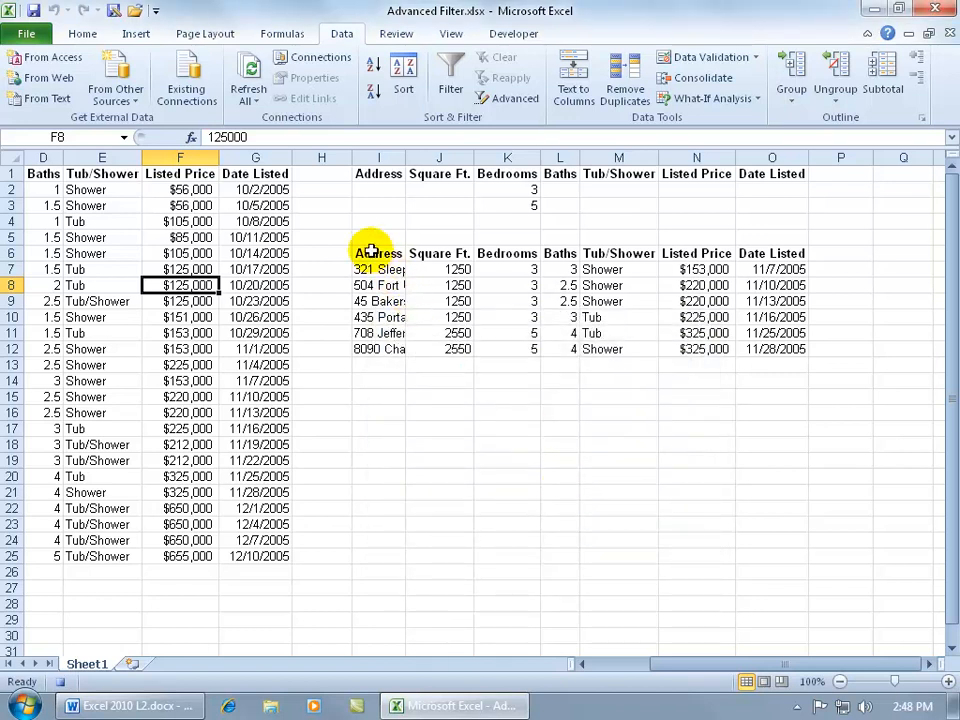
# Delete the contents of I6:O32, covering the extracted records and their headings, and end the Clear macro recording.
pyautogui.moveTo(369, 253); pyautogui.dragTo(789, 439)
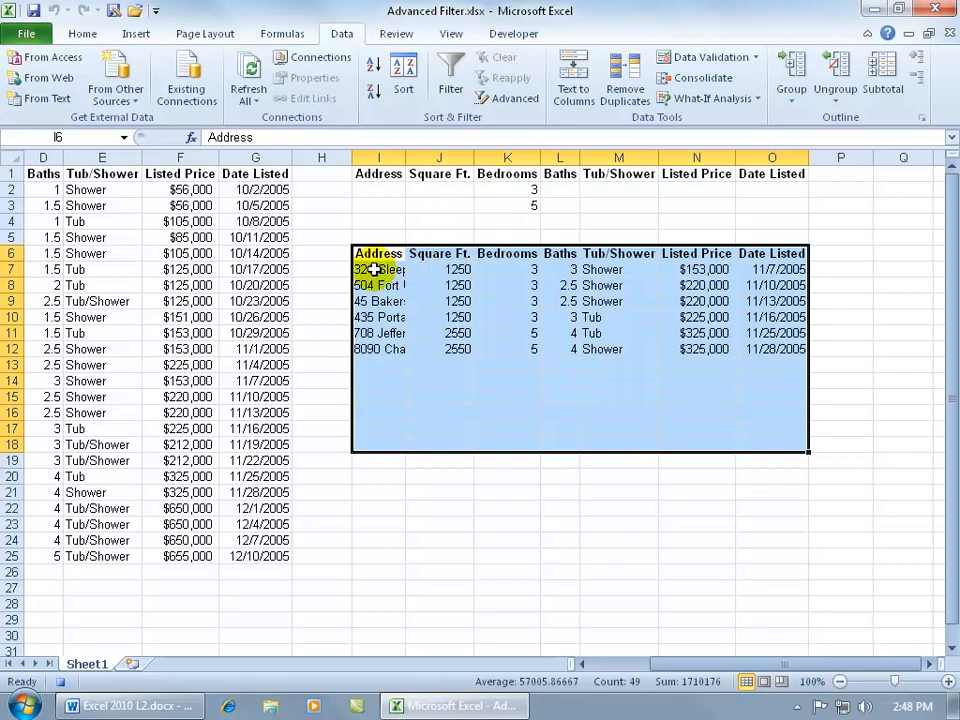
pyautogui.moveTo(371, 253); pyautogui.dragTo(789, 617)
pyautogui.press('Delete')
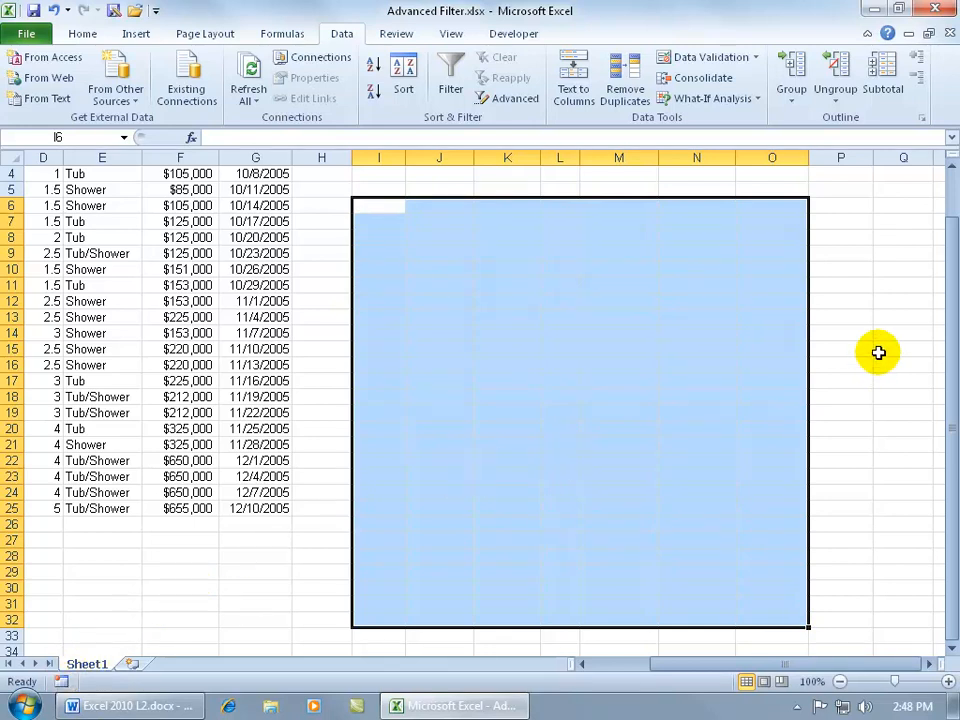
pyautogui.moveTo(943, 279); pyautogui.dragTo(951, 276)
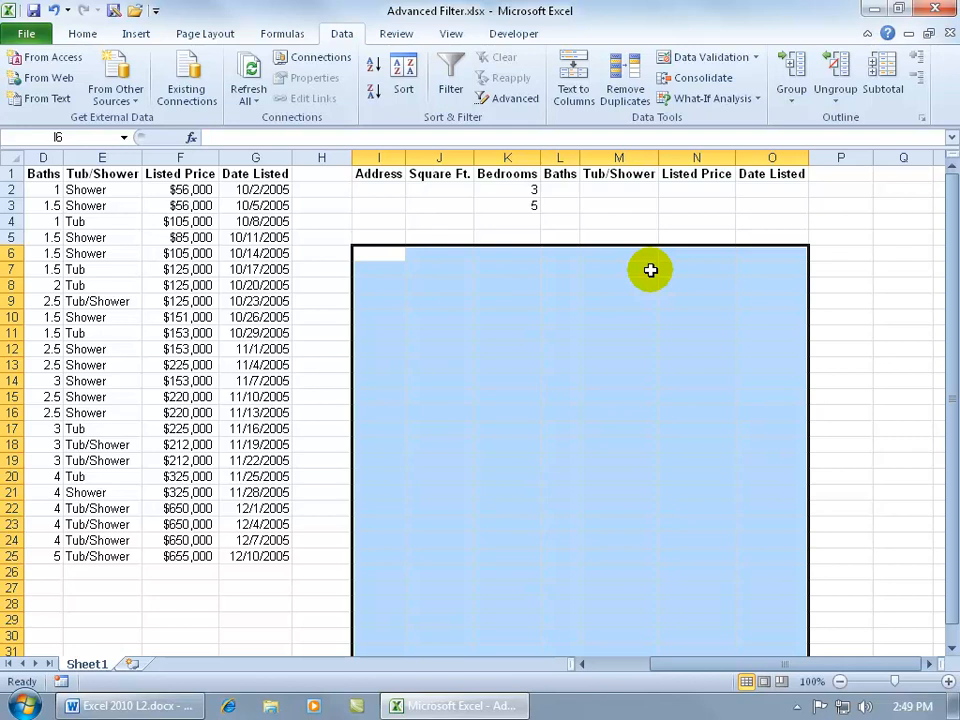
# Check in the ribbon customization options whether the Developer tab is enabled.
pyautogui.click(505, 35)
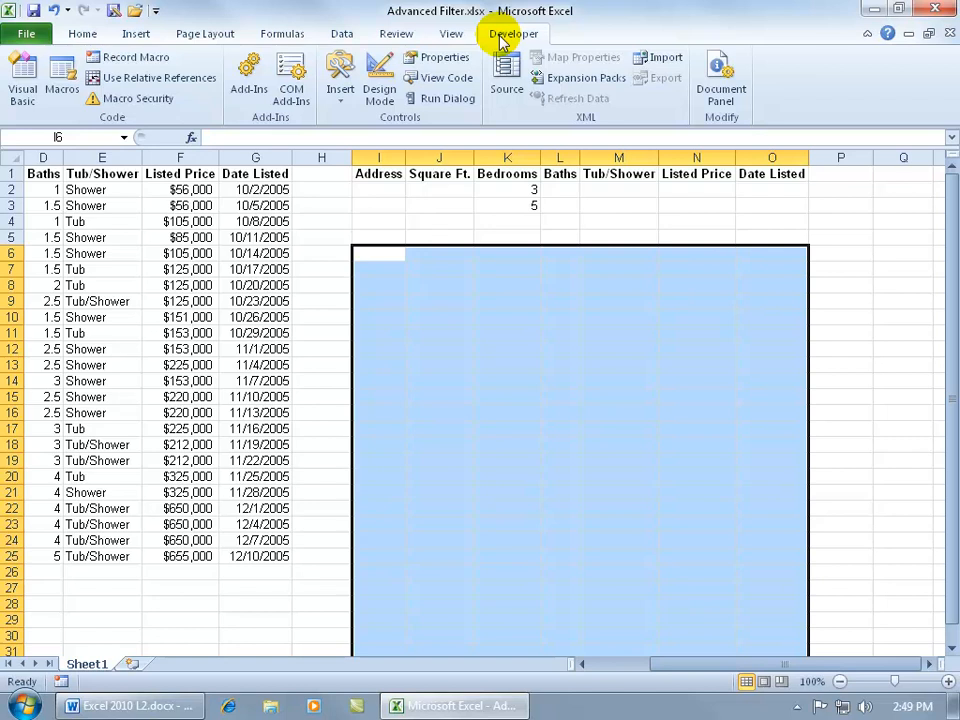
pyautogui.click(26, 33)
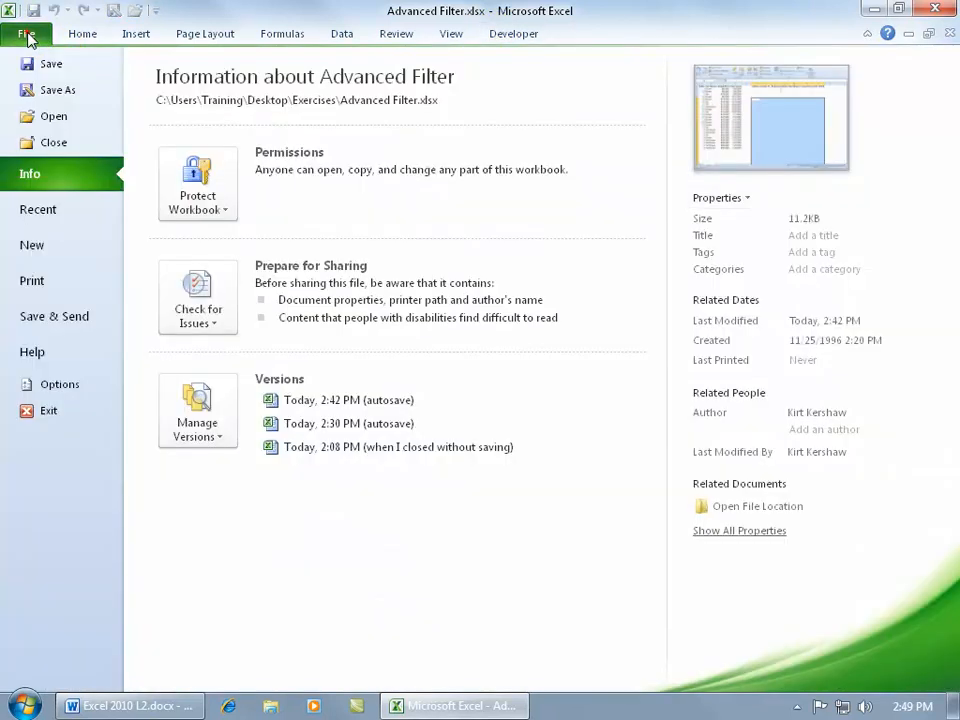
pyautogui.click(62, 384)
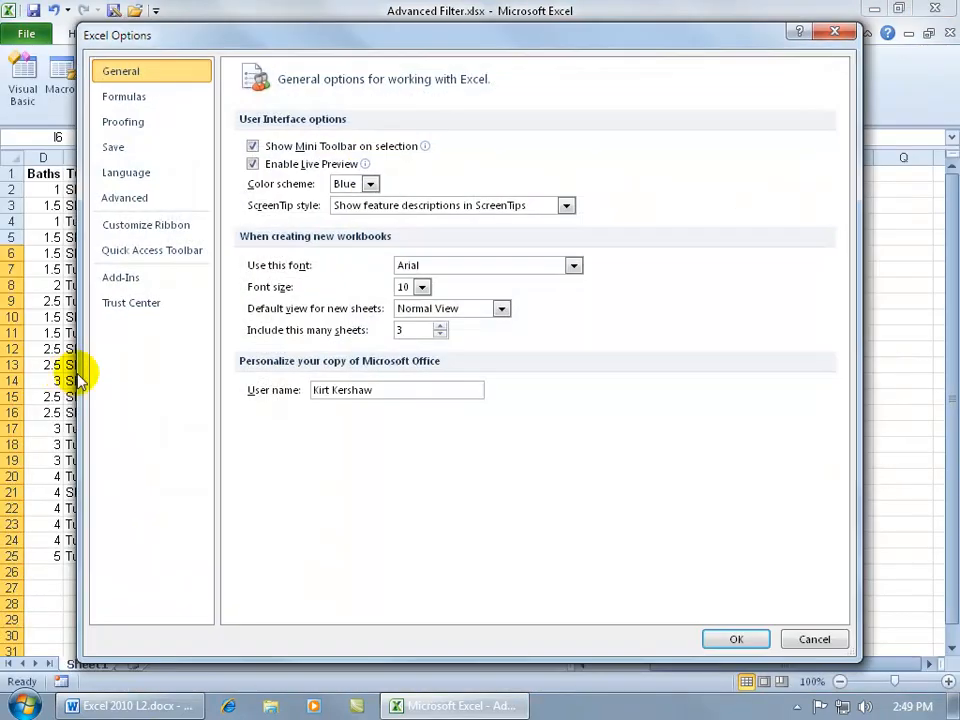
pyautogui.click(168, 238)
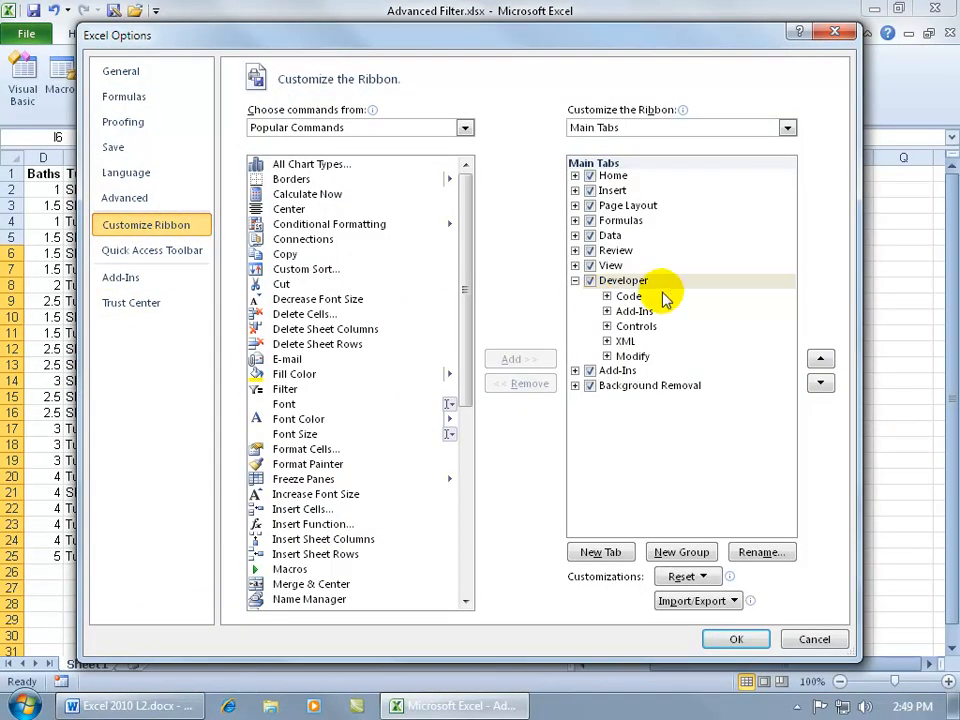
pyautogui.click(736, 639)
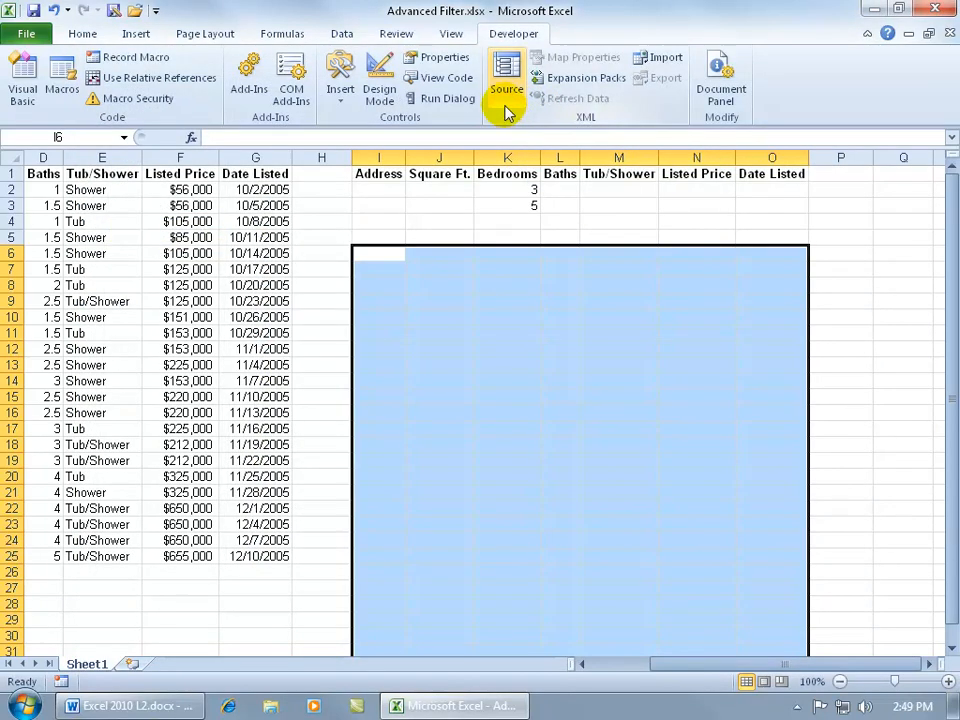
# Insert a Button form control over cells H1:H3 and assign the Filter macro to it.
pyautogui.click(340, 98)
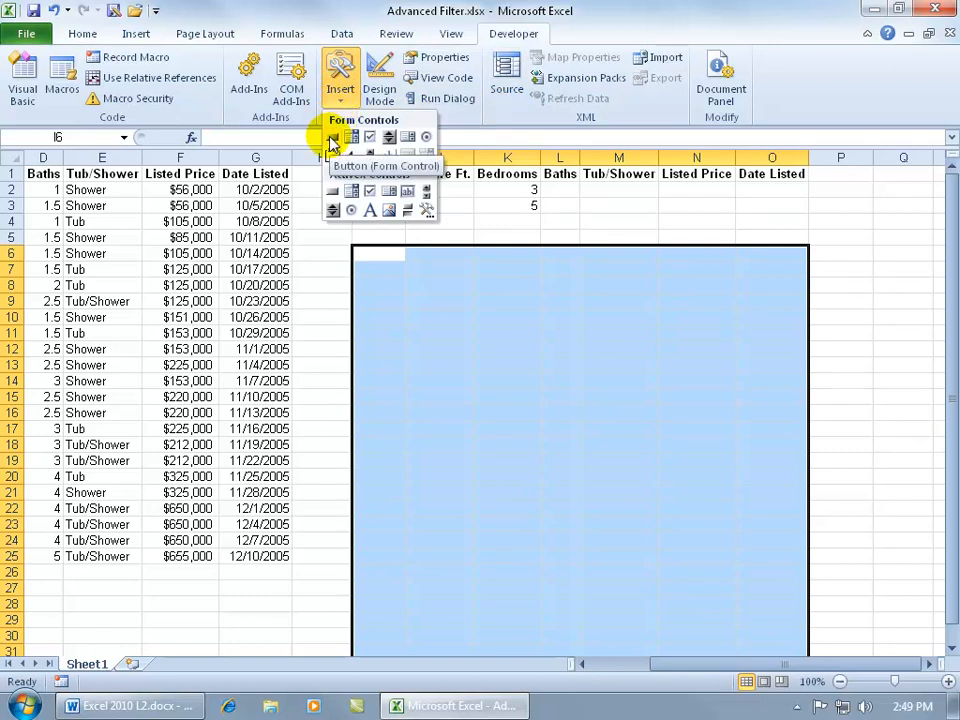
pyautogui.click(333, 140)
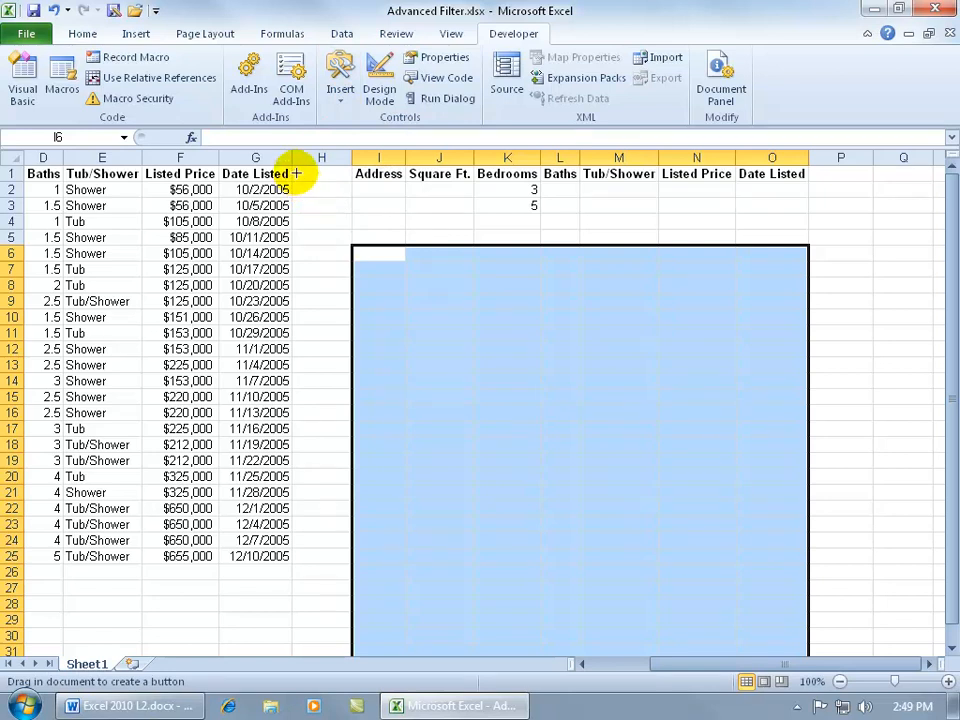
pyautogui.moveTo(294, 181); pyautogui.dragTo(348, 204)
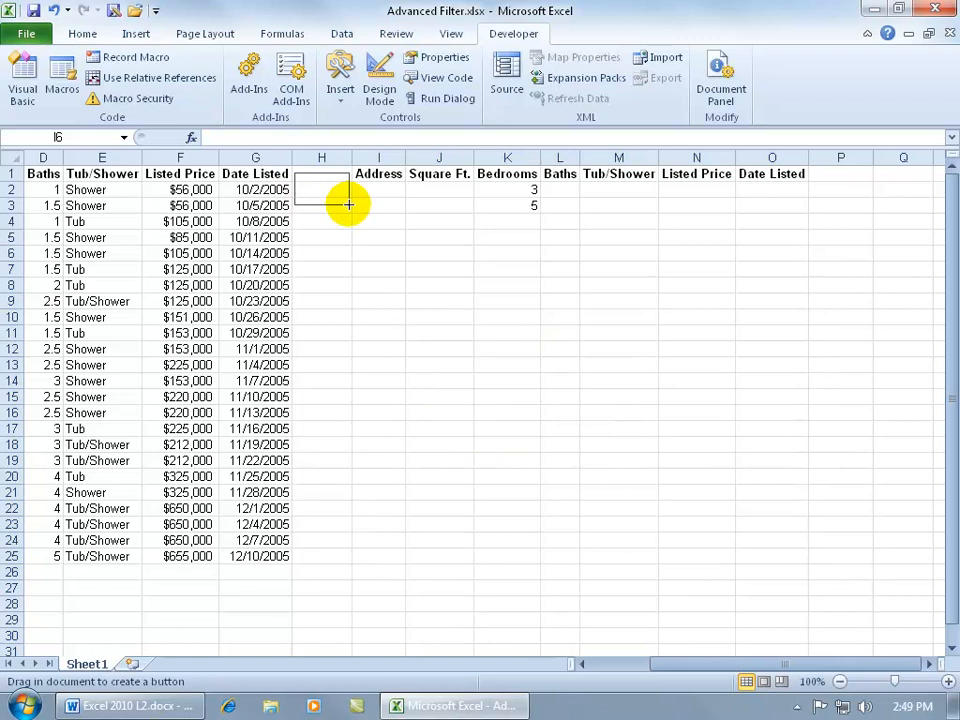
pyautogui.moveTo(348, 204); pyautogui.dragTo(348, 204)
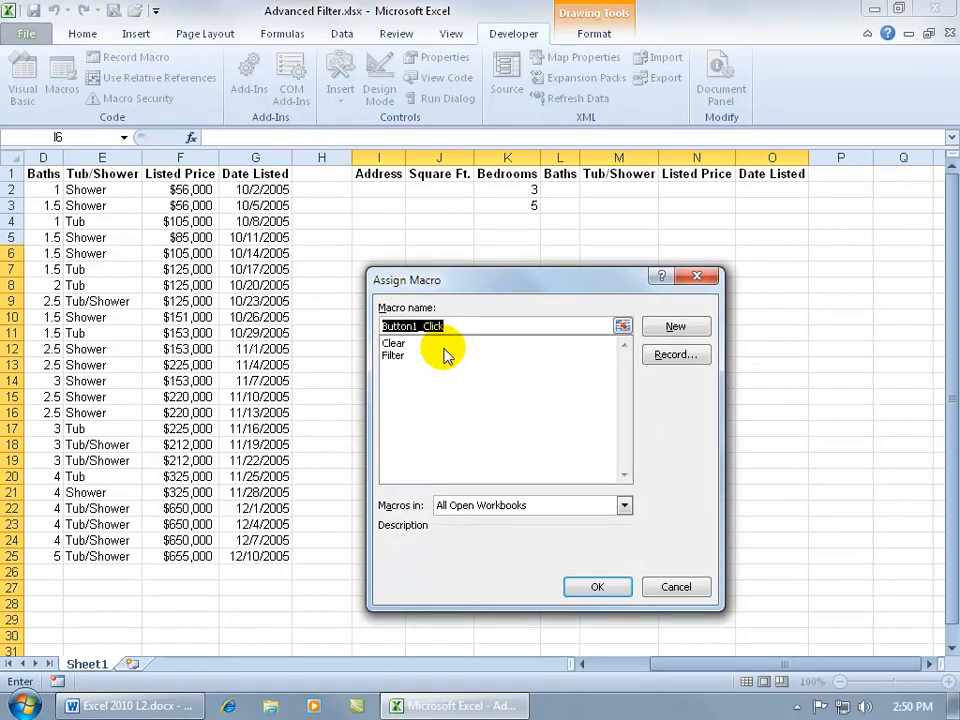
pyautogui.click(395, 356)
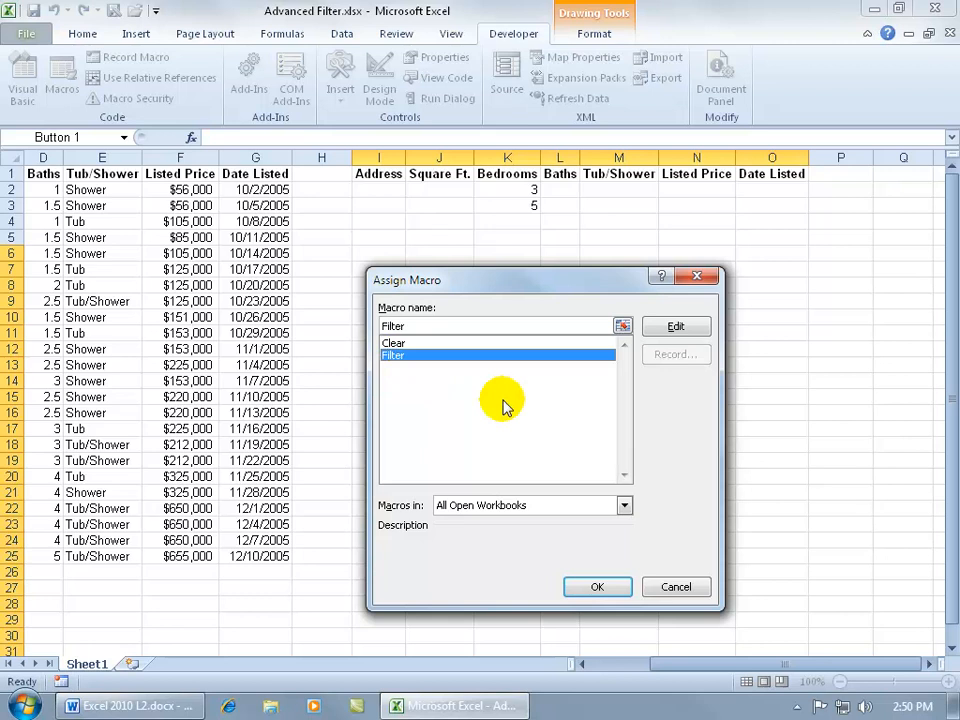
pyautogui.click(609, 588)
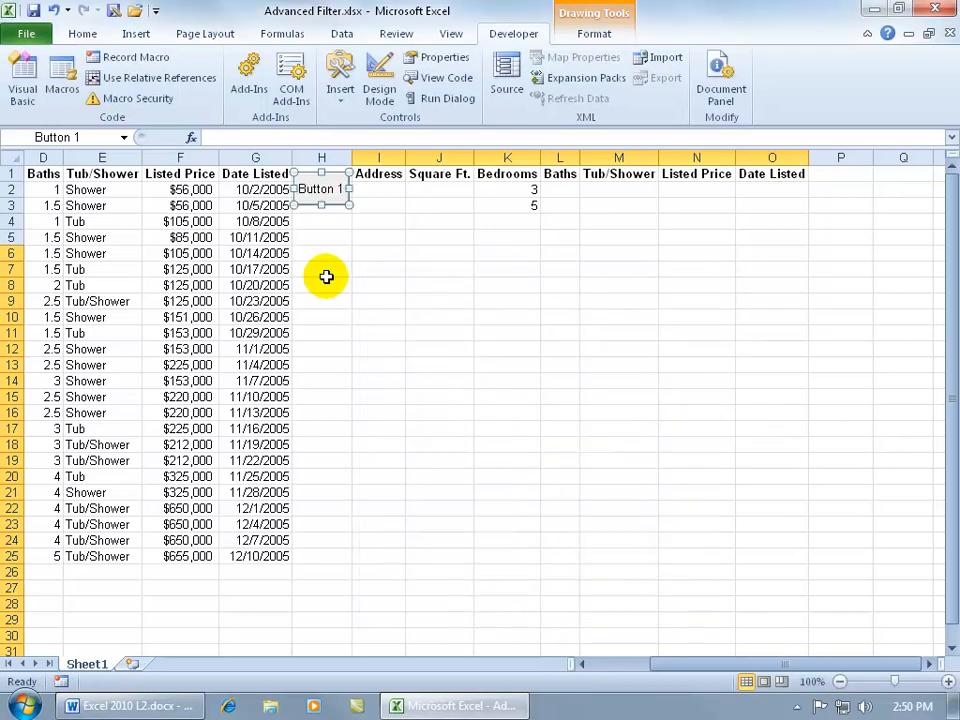
pyautogui.press('Escape')
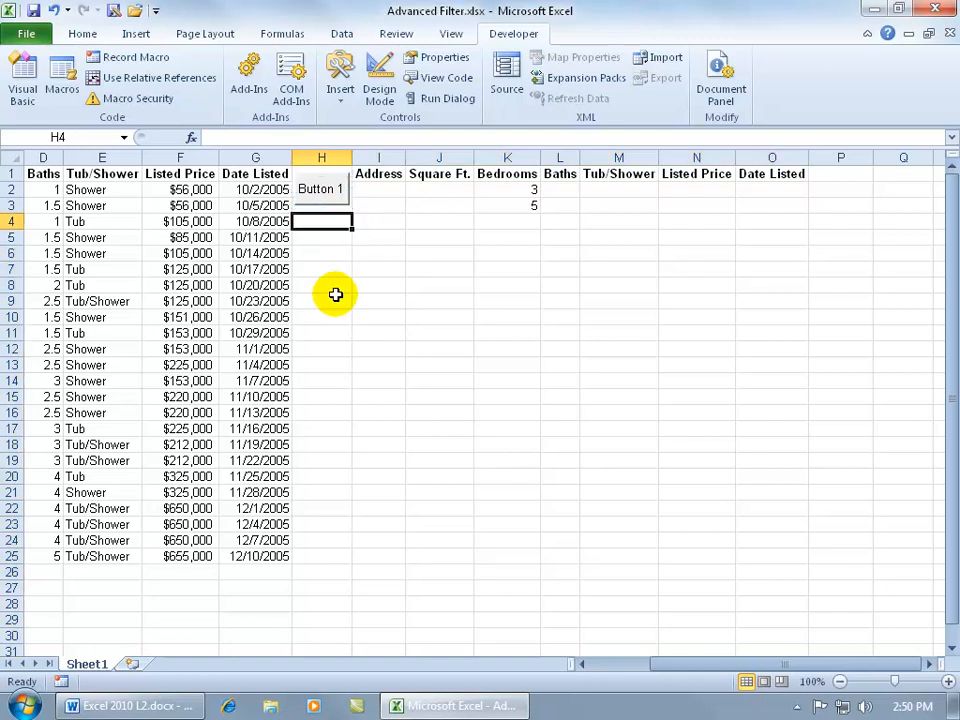
# Change the label of the button over H1:H3 to Filter.
pyautogui.rightClick(321, 193)
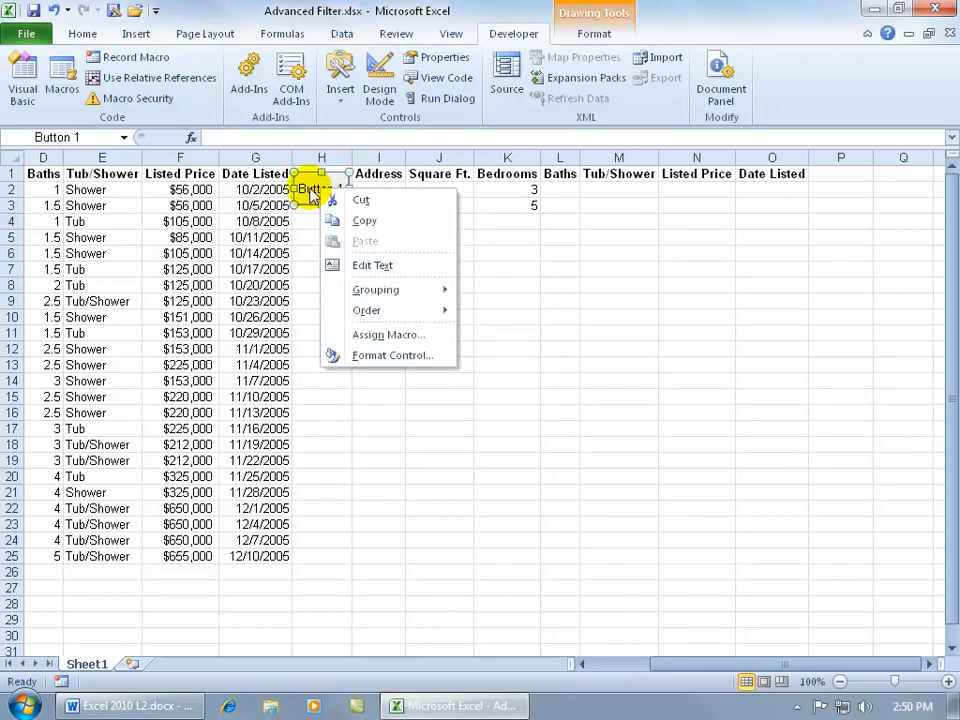
pyautogui.click(303, 189)
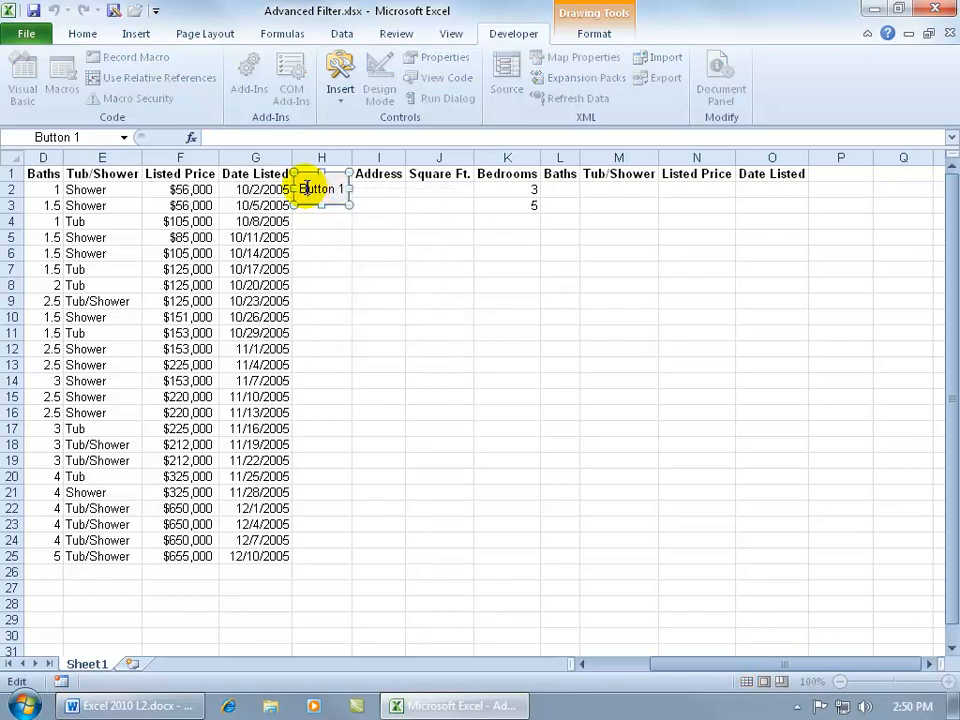
pyautogui.moveTo(303, 189); pyautogui.dragTo(354, 189)
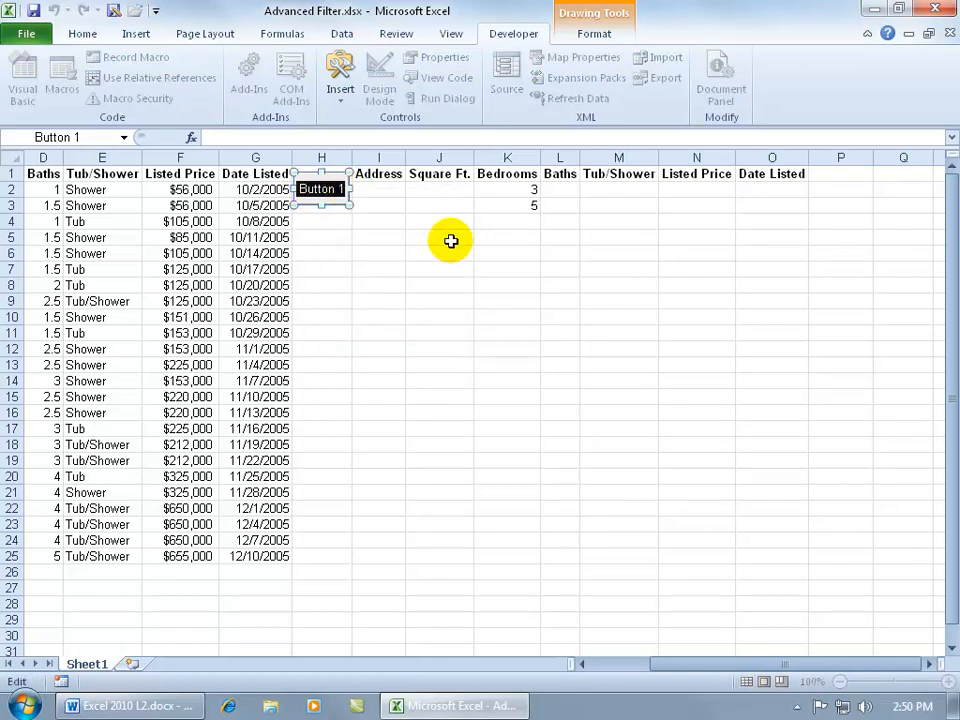
pyautogui.write('Filter')
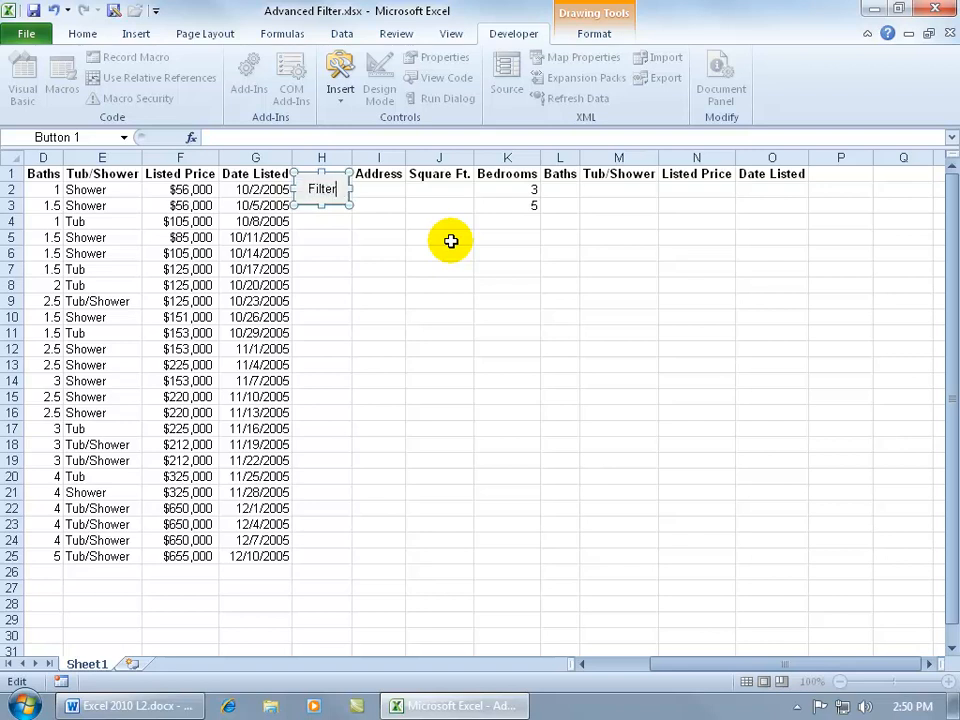
pyautogui.click(347, 222)
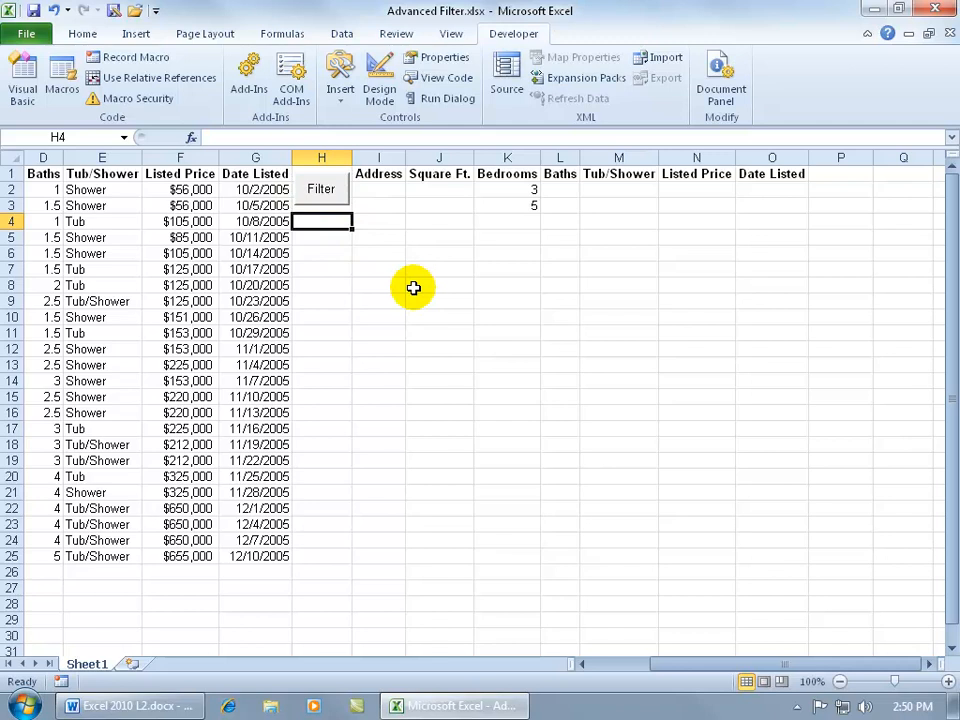
# Insert a second Button form control over cells H5:H7 and assign the Clear macro to it.
pyautogui.click(340, 88)
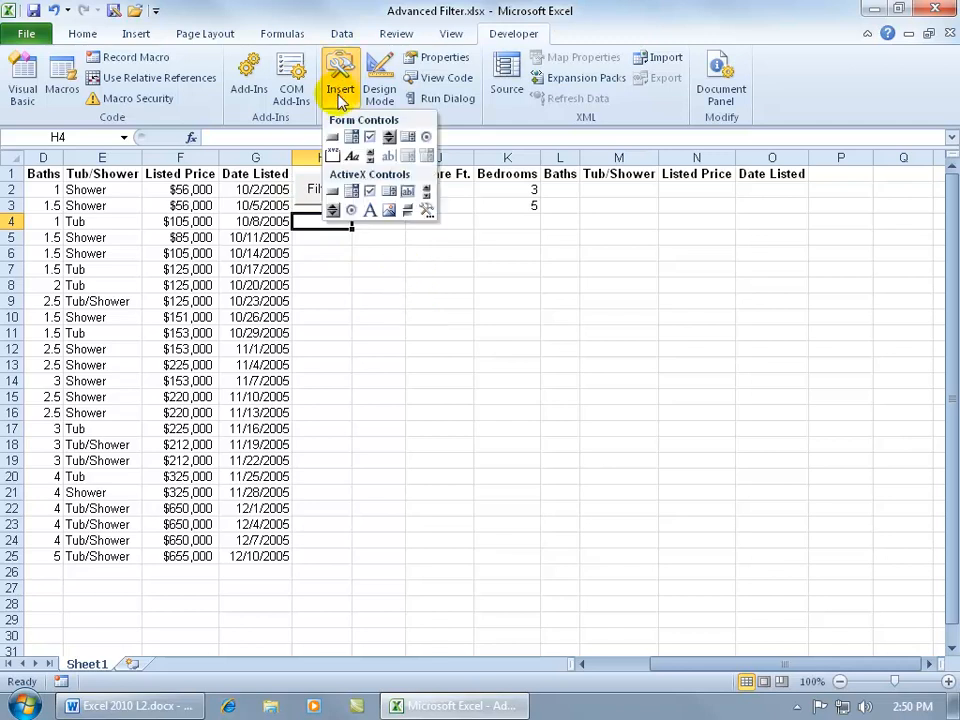
pyautogui.click(334, 137)
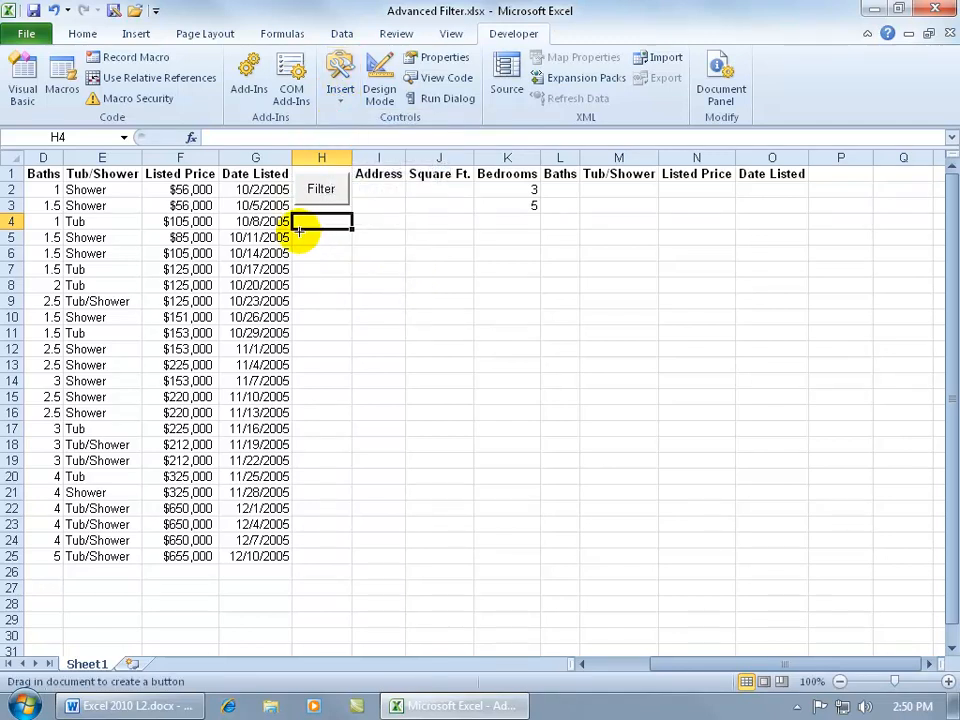
pyautogui.moveTo(298, 237); pyautogui.dragTo(343, 276)
pyautogui.click(395, 344)
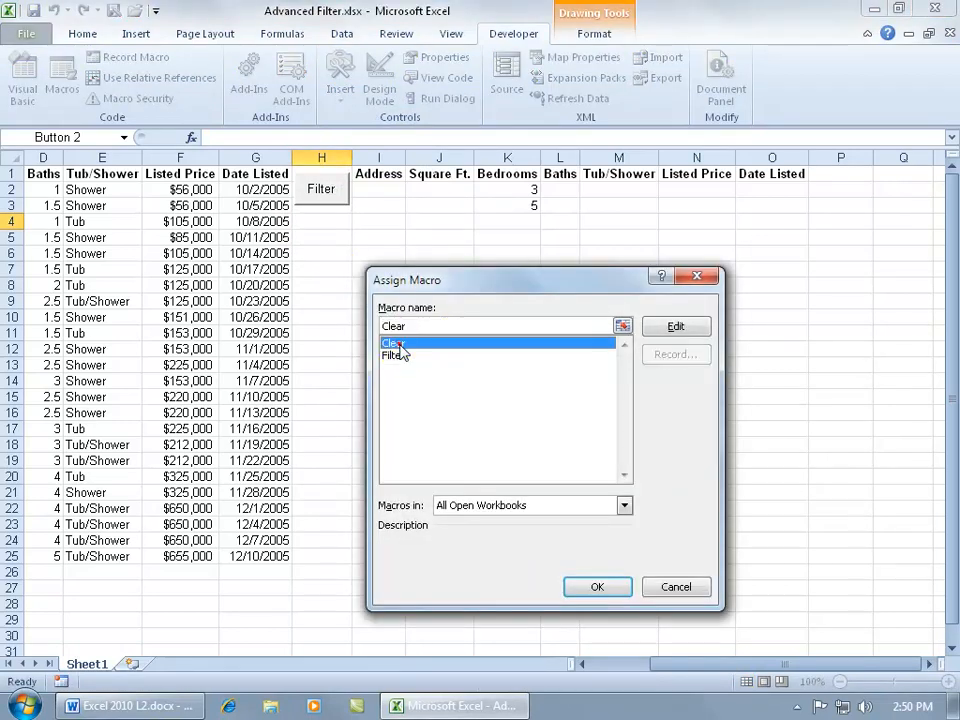
pyautogui.click(597, 586)
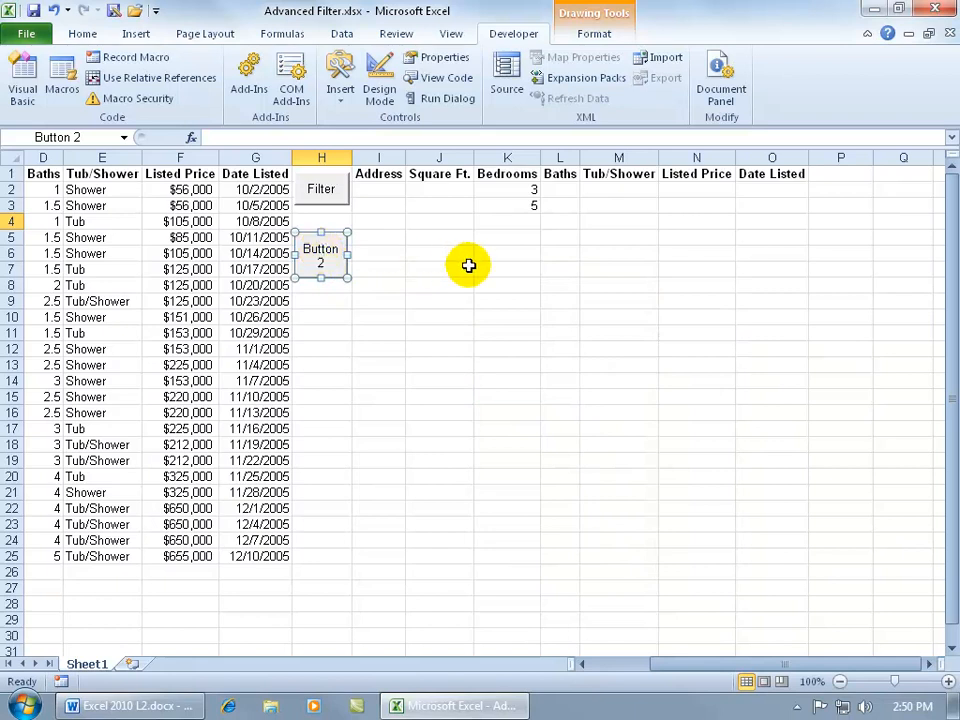
# Change the label of the button over H5:H7 to Clear.
pyautogui.click(327, 263)
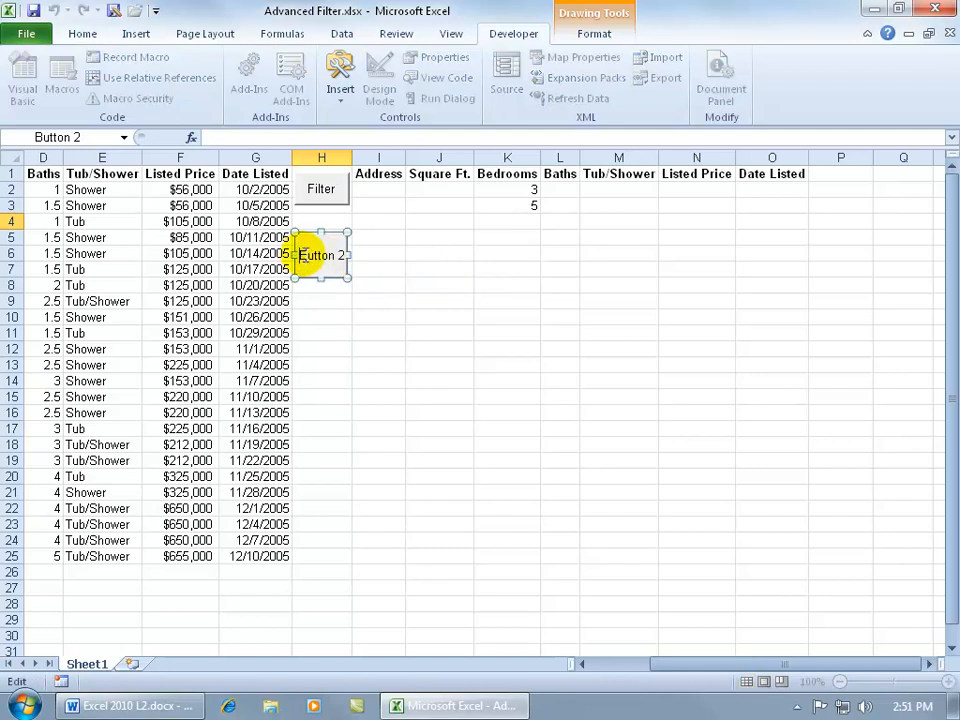
pyautogui.hotkey('ctrl', 'a')
pyautogui.press('BackSpace')
pyautogui.write('Clear')
pyautogui.click(318, 301)
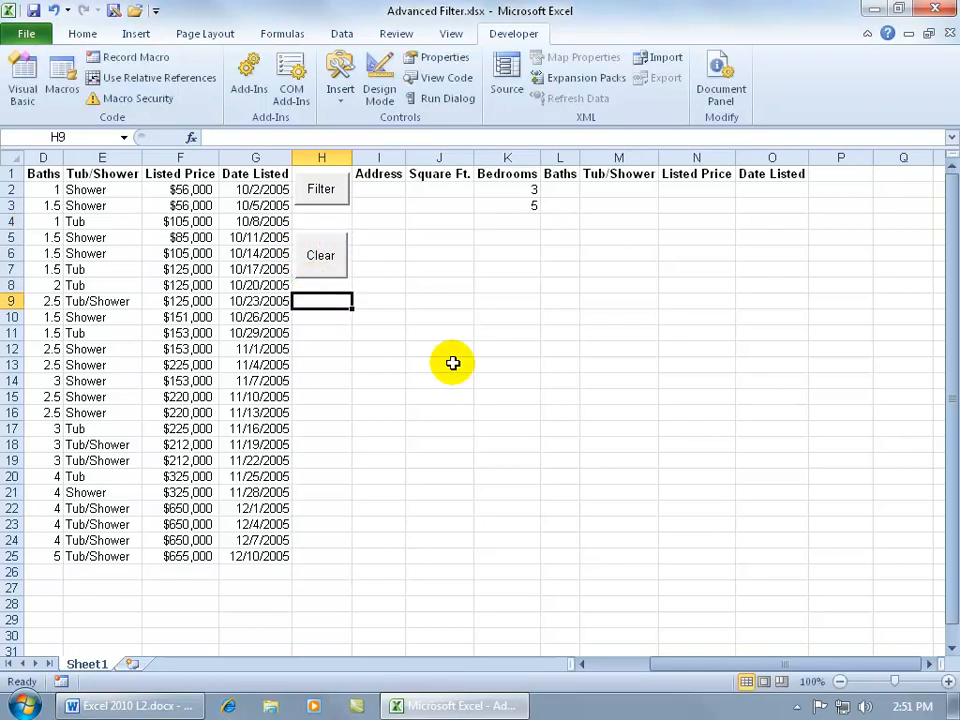
# Run the Filter button with Bedrooms criteria 1 in K2 and 1.5 in K3, and clear the extracted listings with the Clear button.
pyautogui.click(535, 191)
pyautogui.write('1')
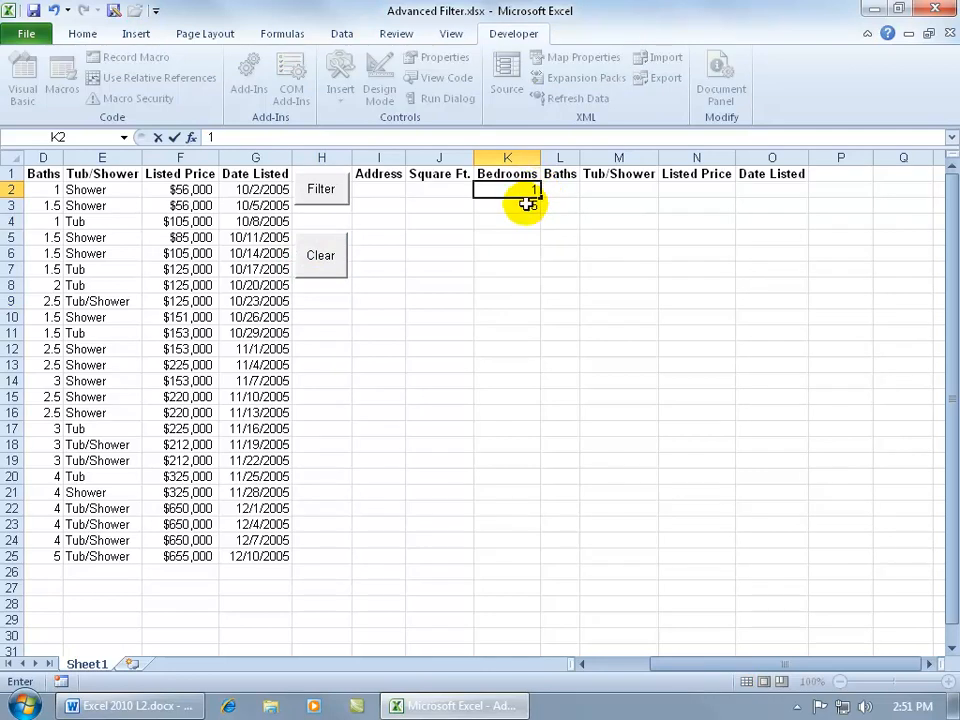
pyautogui.click(527, 203)
pyautogui.write('5')
pyautogui.hotkey('ctrl', 'Return')
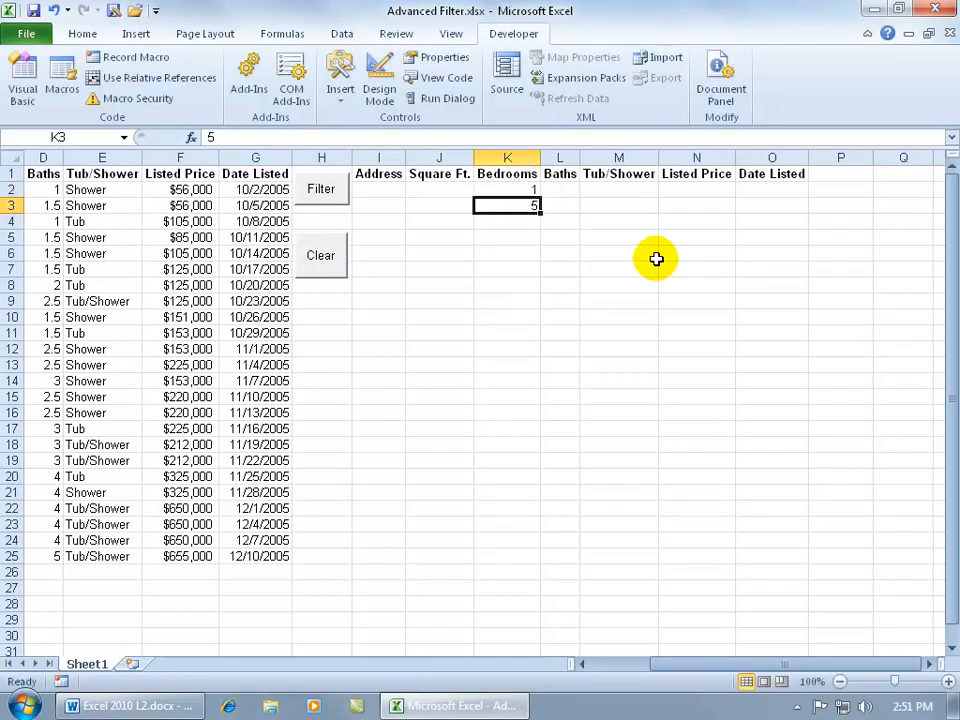
pyautogui.write('1.5')
pyautogui.press('Return')
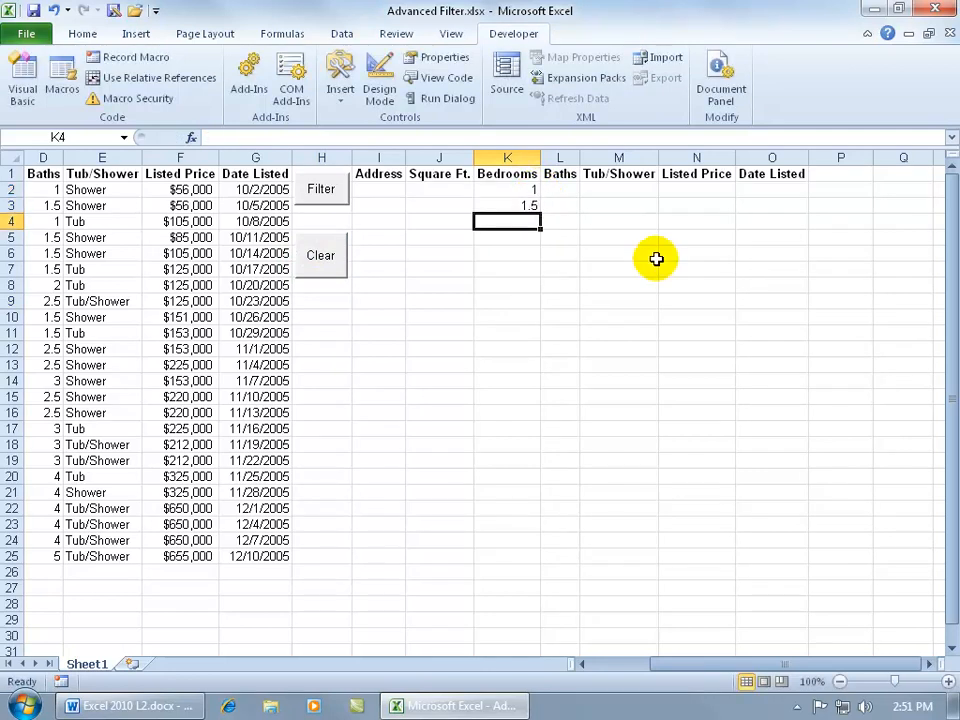
pyautogui.click(326, 192)
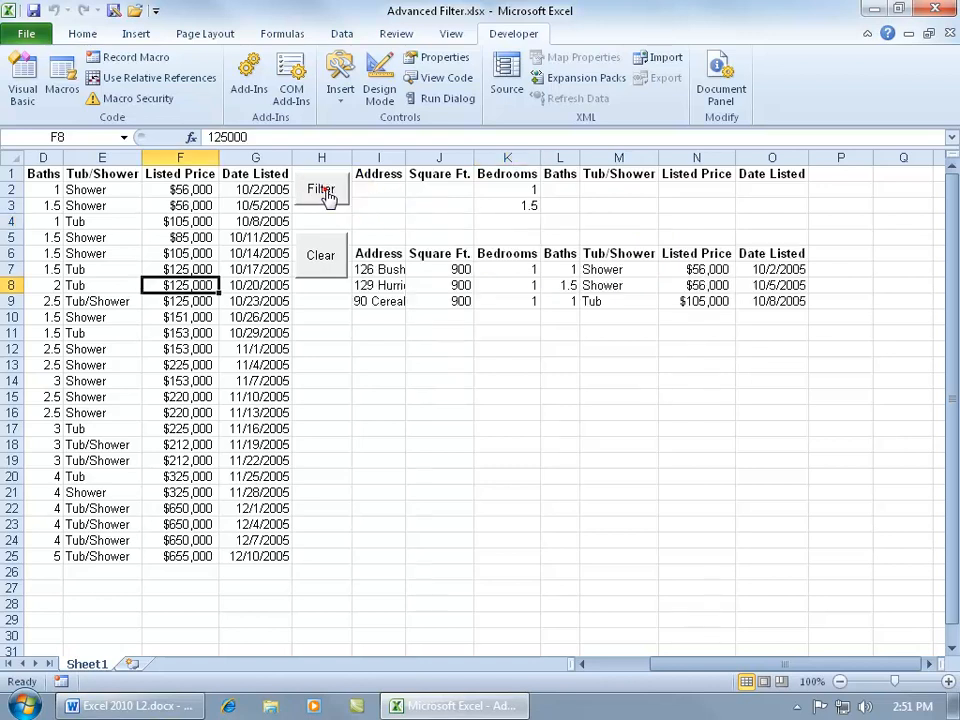
pyautogui.click(324, 258)
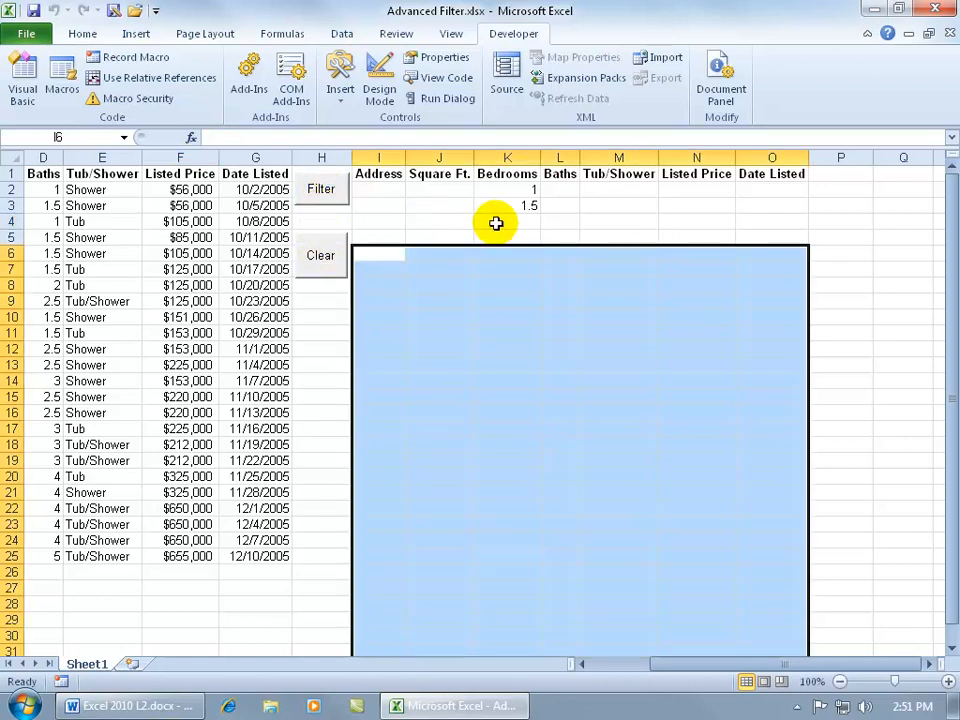
# Set the Bedrooms criteria to 3 in K2 and 5 in K3, and test the Filter and Clear buttons with them.
pyautogui.click(529, 189)
pyautogui.write('3')
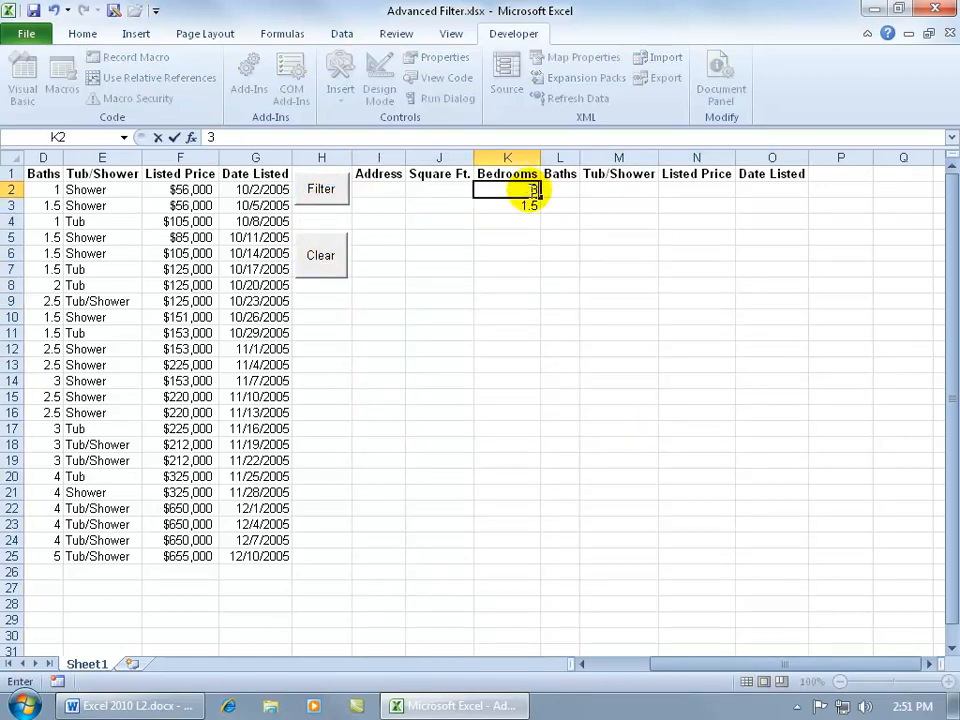
pyautogui.press('Return')
pyautogui.write('5')
pyautogui.press('Return')
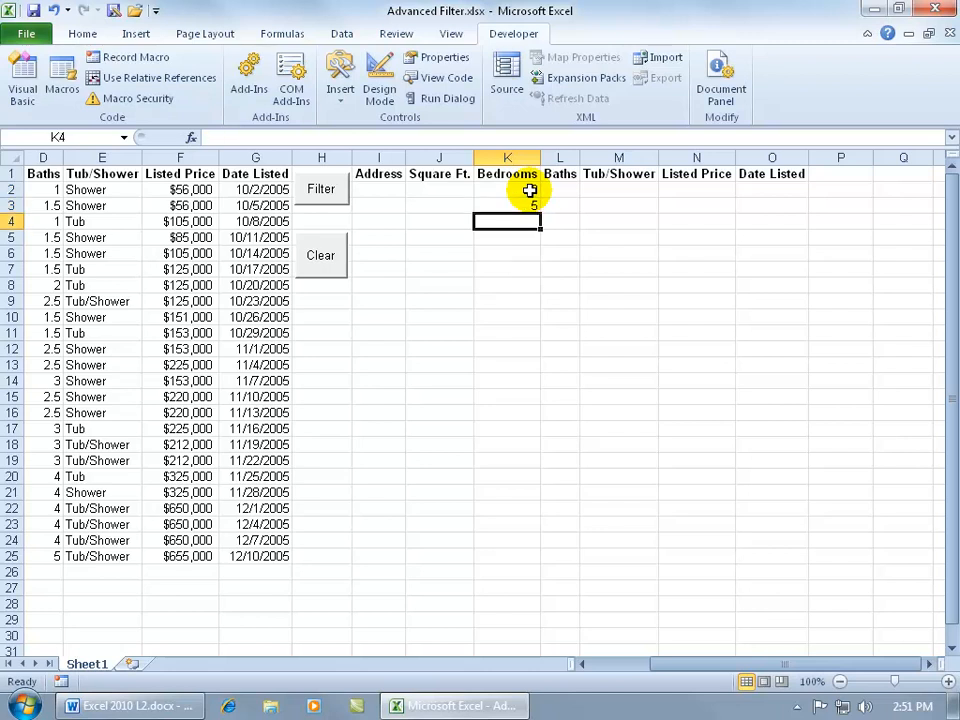
pyautogui.click(340, 196)
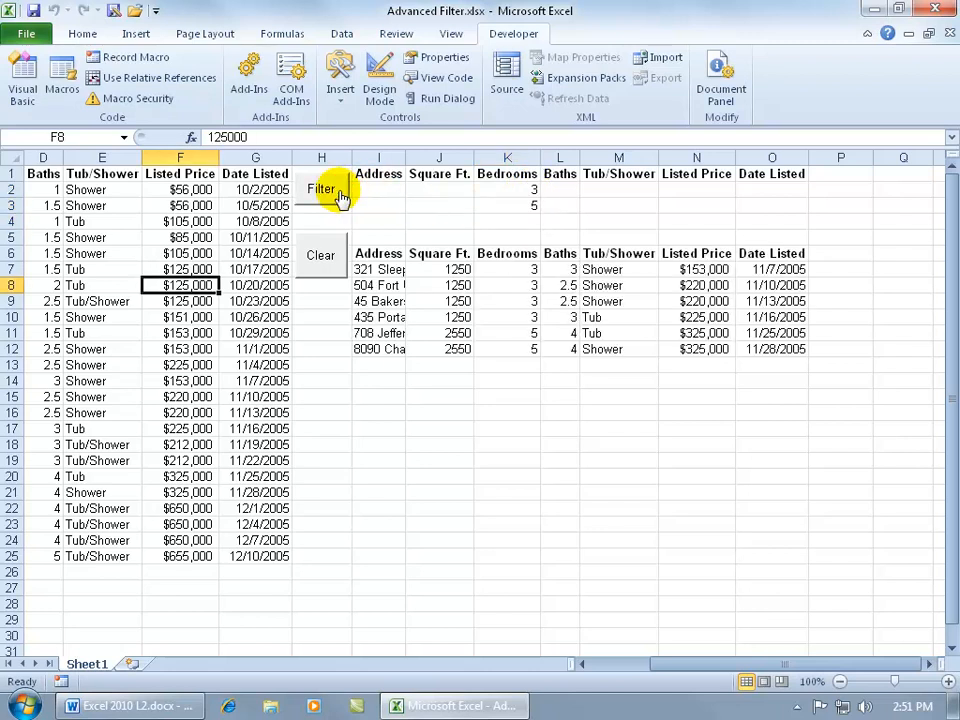
pyautogui.click(319, 254)
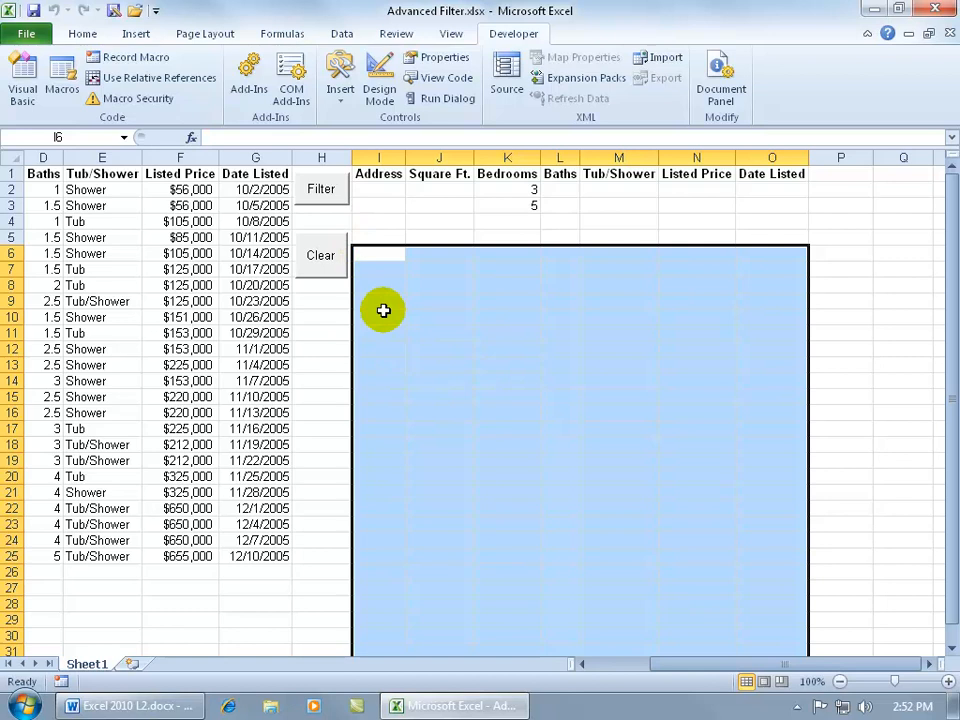
# Delete the Clear button from the worksheet.
pyautogui.rightClick(317, 261)
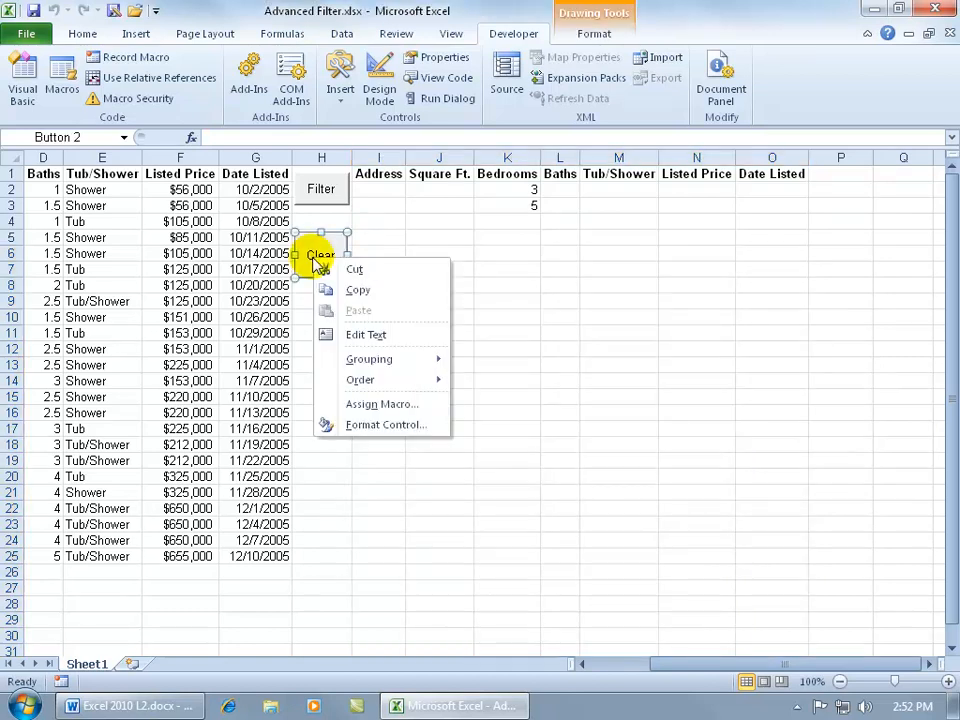
pyautogui.press('Escape')
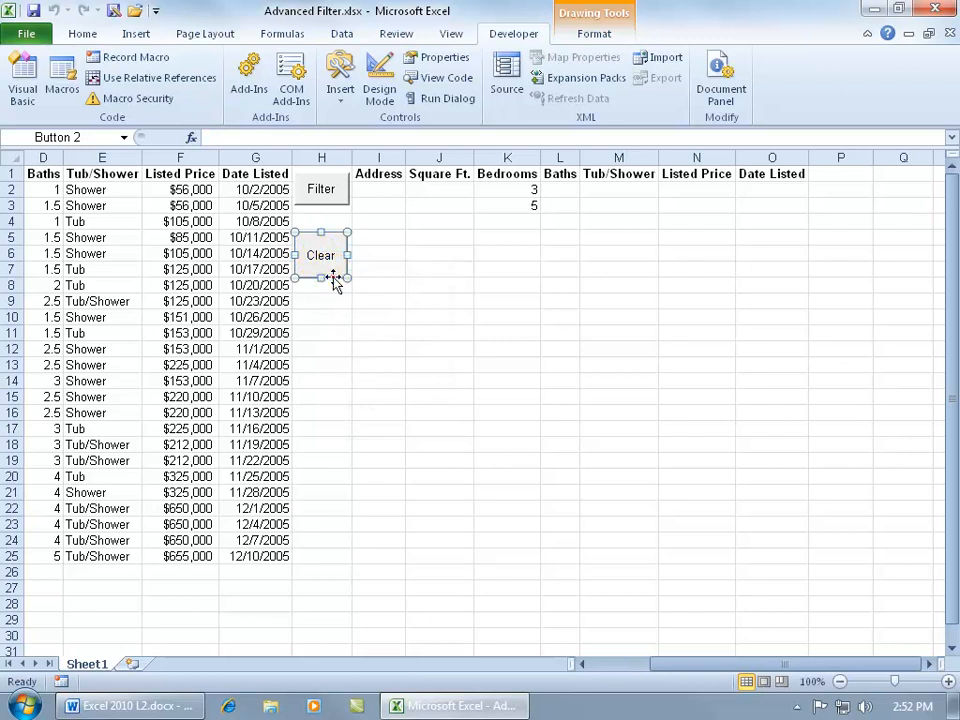
pyautogui.press('Escape')
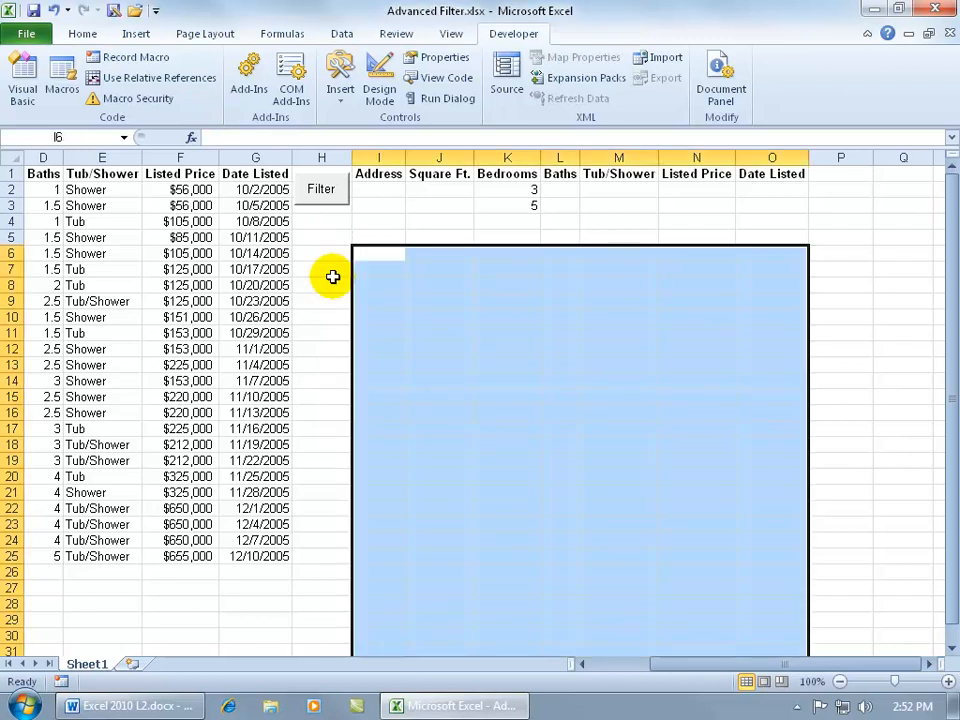